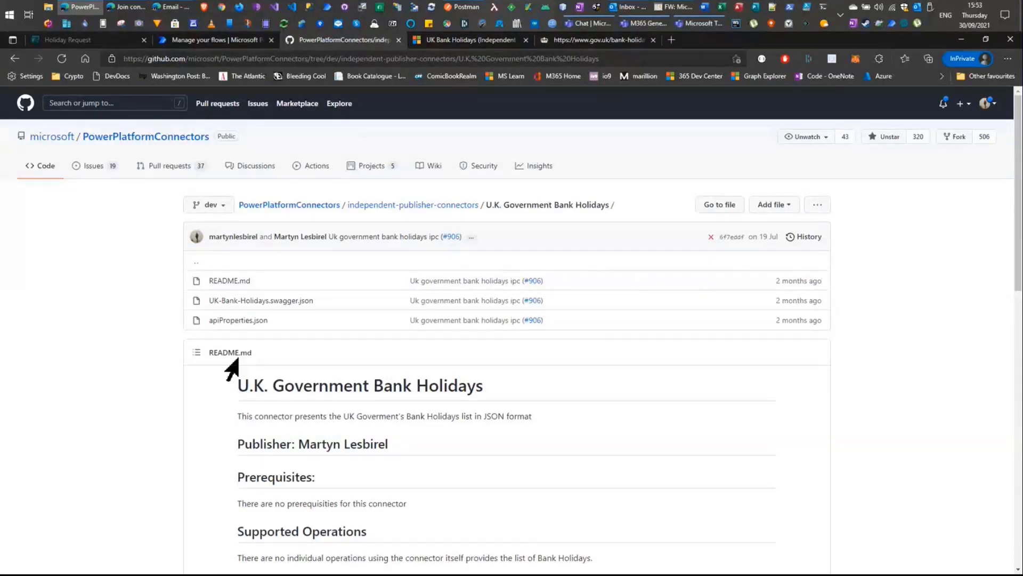
- Read through the U.K. Government Bank Holidays connector README and highlight the bunting attribute in the sample event record
scroll(237, 360, down, 5)
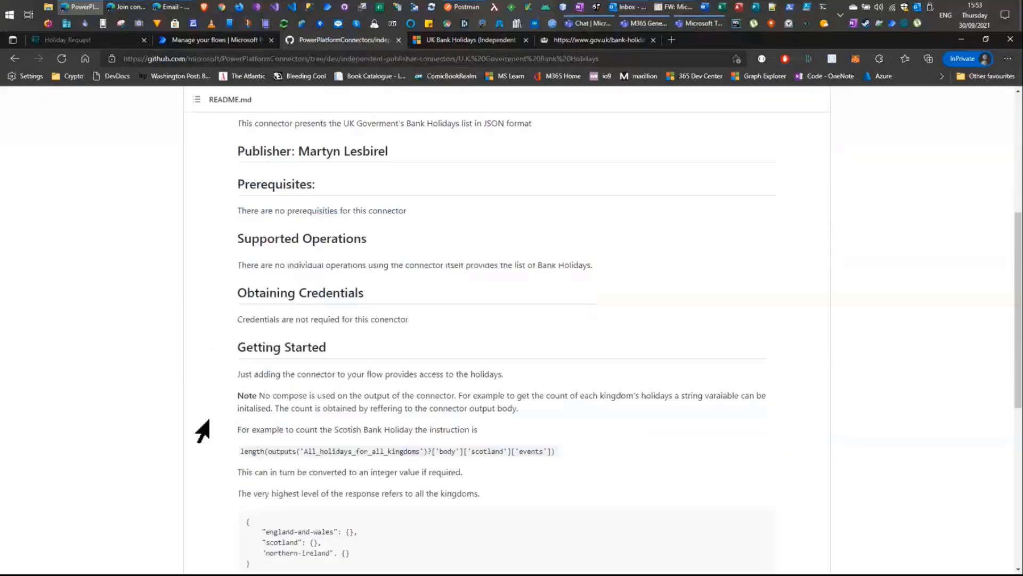
scroll(196, 408, down, 2)
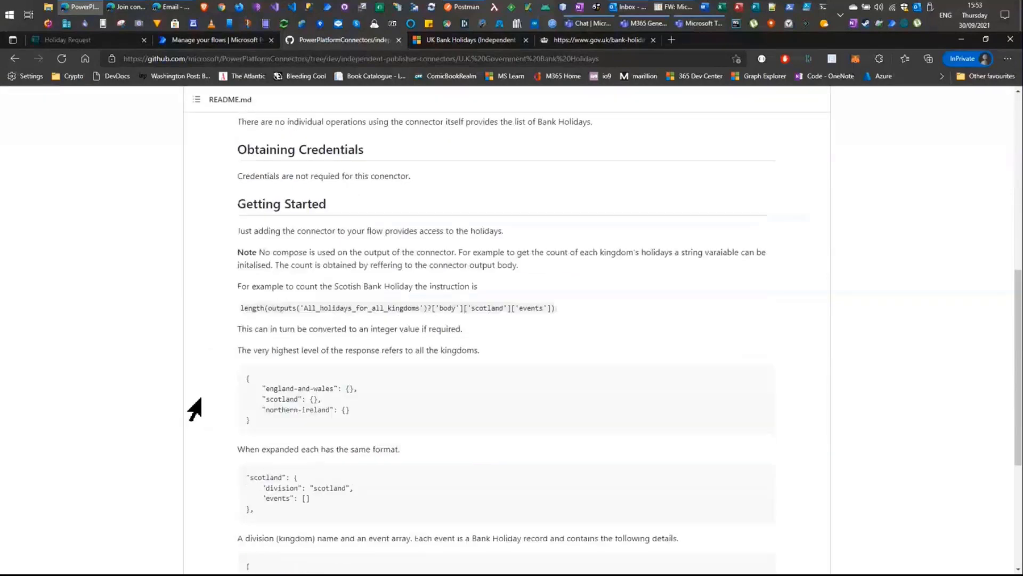
scroll(195, 409, down, 1)
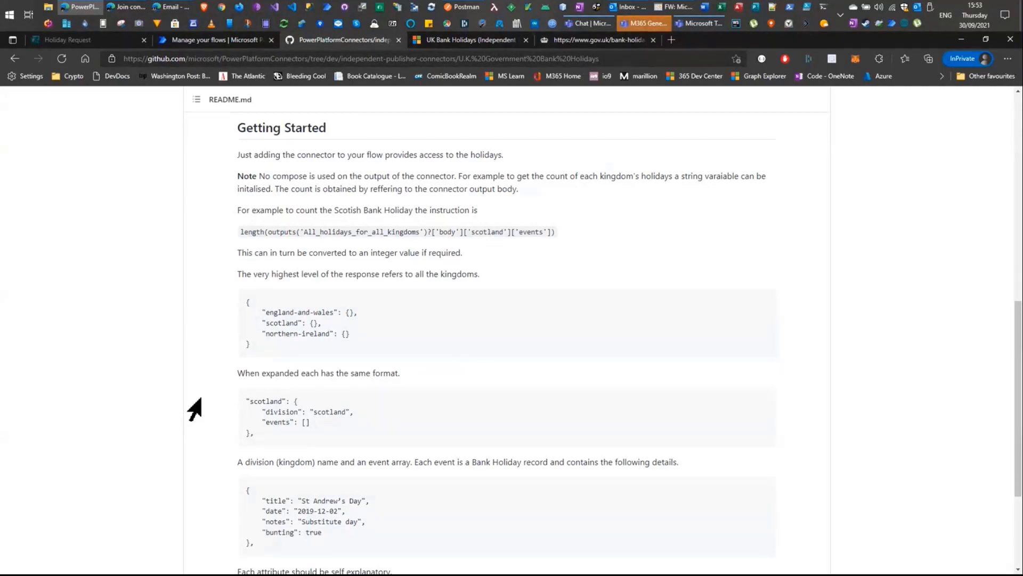
scroll(301, 344, down, 2)
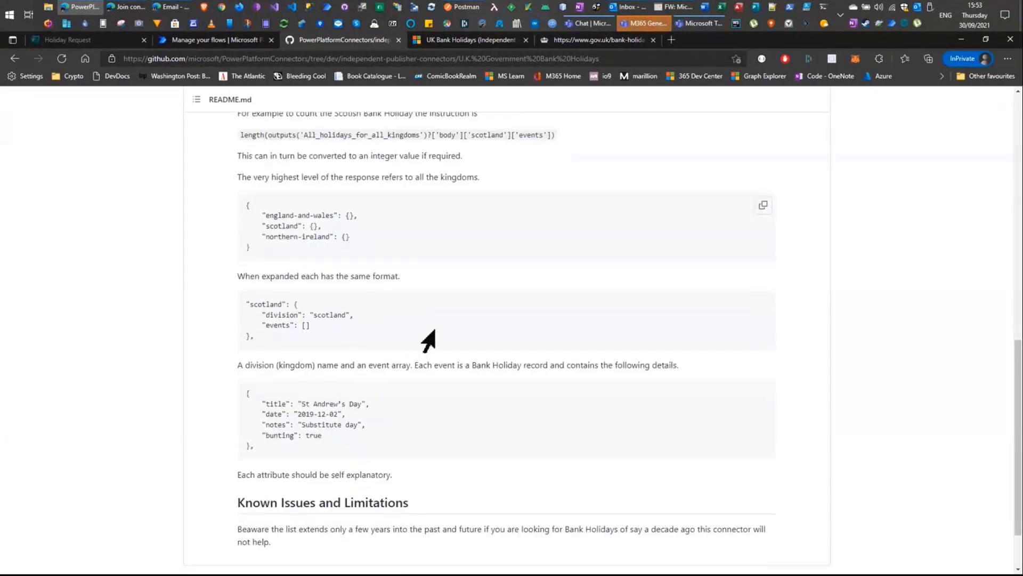
scroll(429, 341, down, 1)
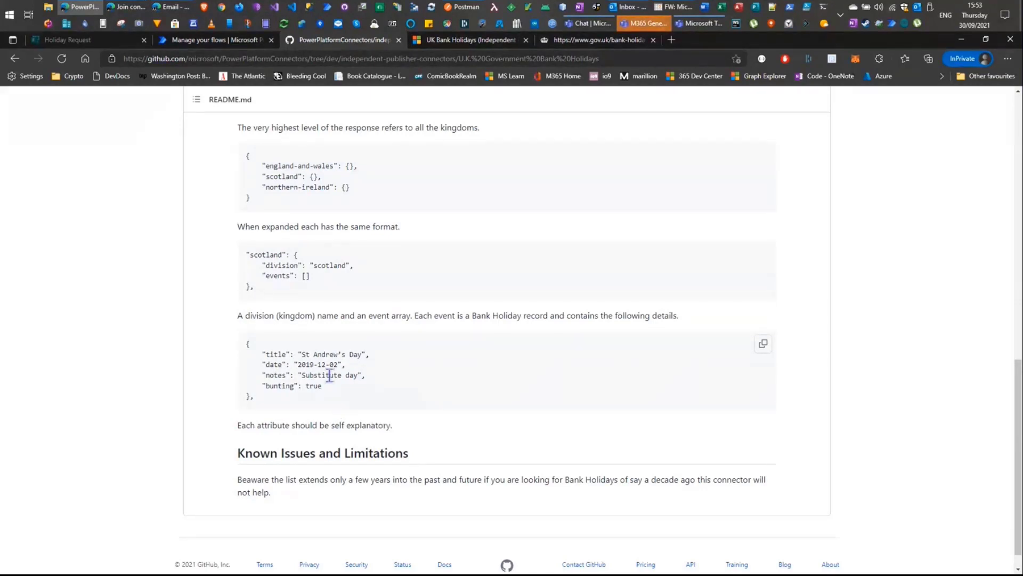
mouse_move(269, 385)
mouse_down()
mouse_move(286, 384)
mouse_move(260, 386)
mouse_up()
click(326, 385)
drag(266, 386, 333, 385)
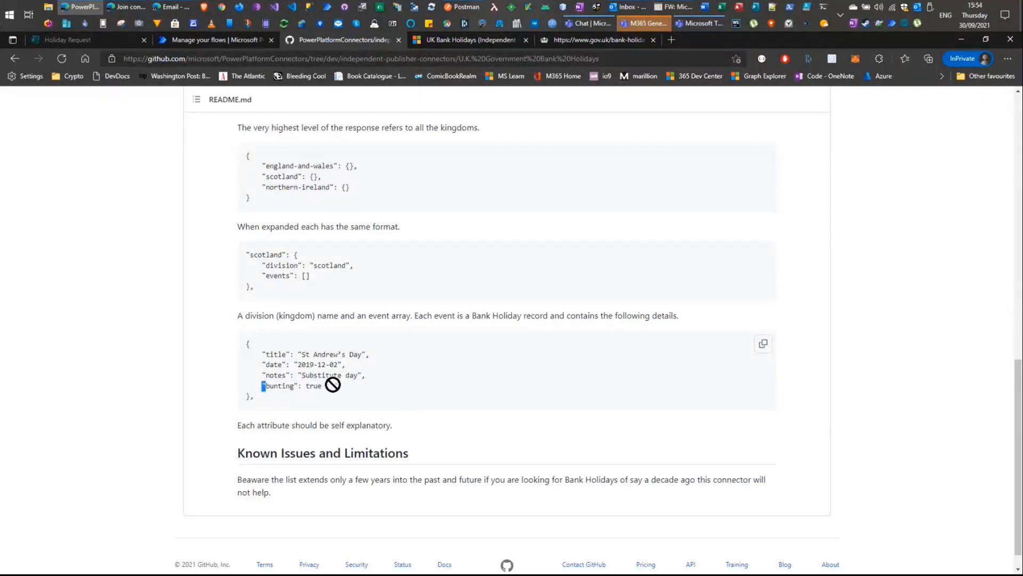
click(333, 385)
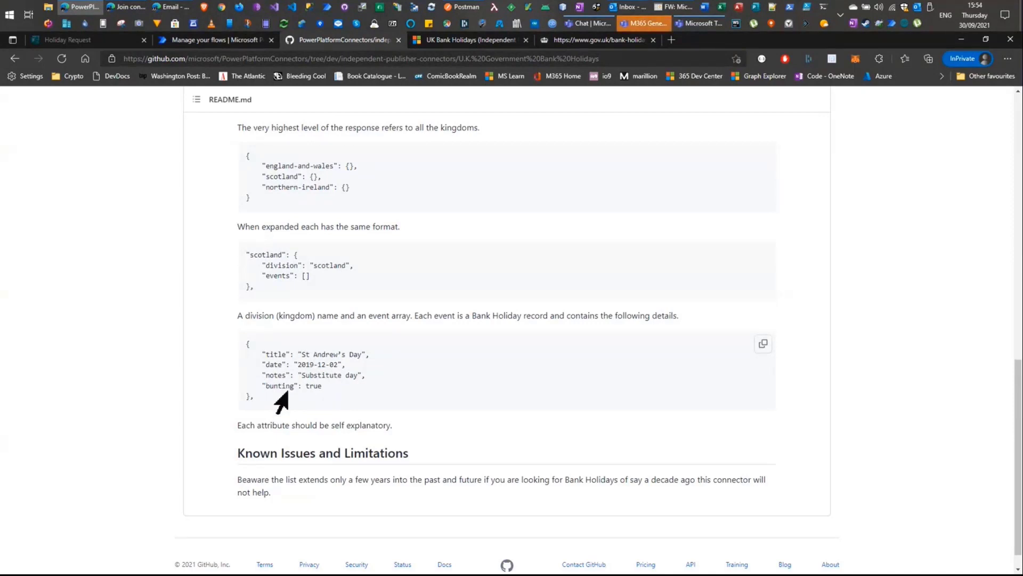
drag(262, 385, 323, 389)
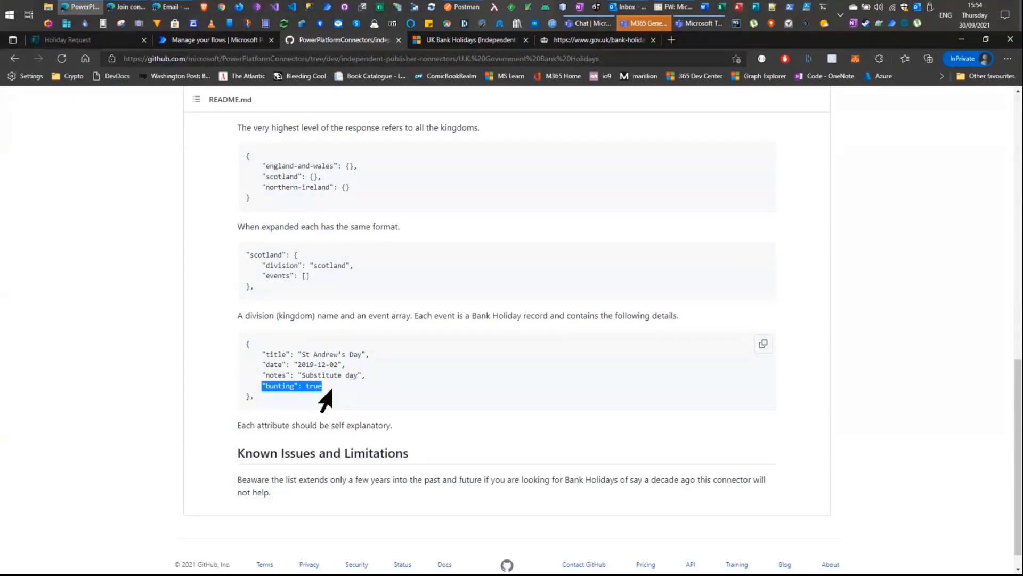
- Fill in the Holiday Request form with "Test" as the request and 25/12/2021 as the date off
click(78, 48)
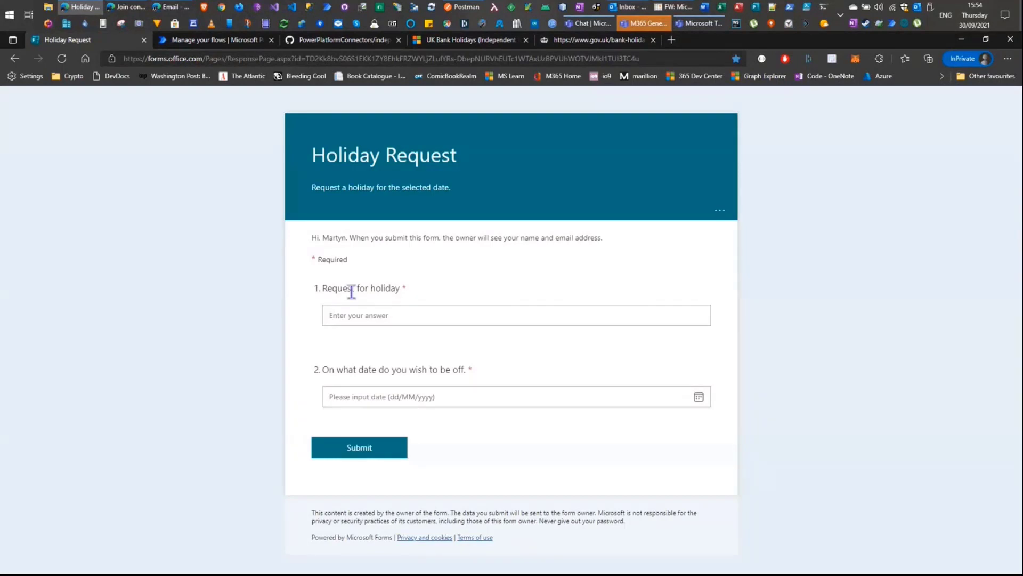
click(348, 316)
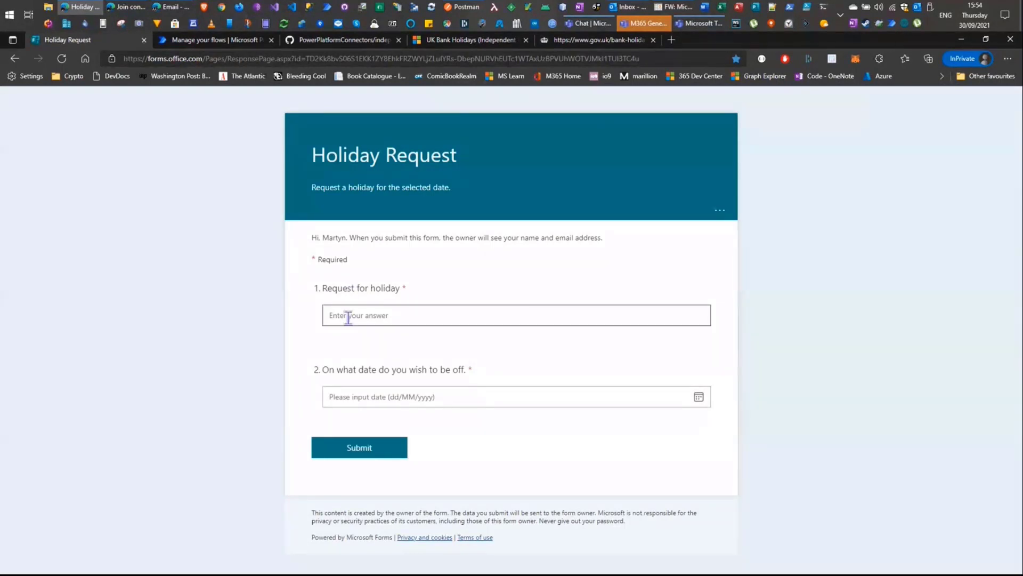
text(Test)
click(340, 404)
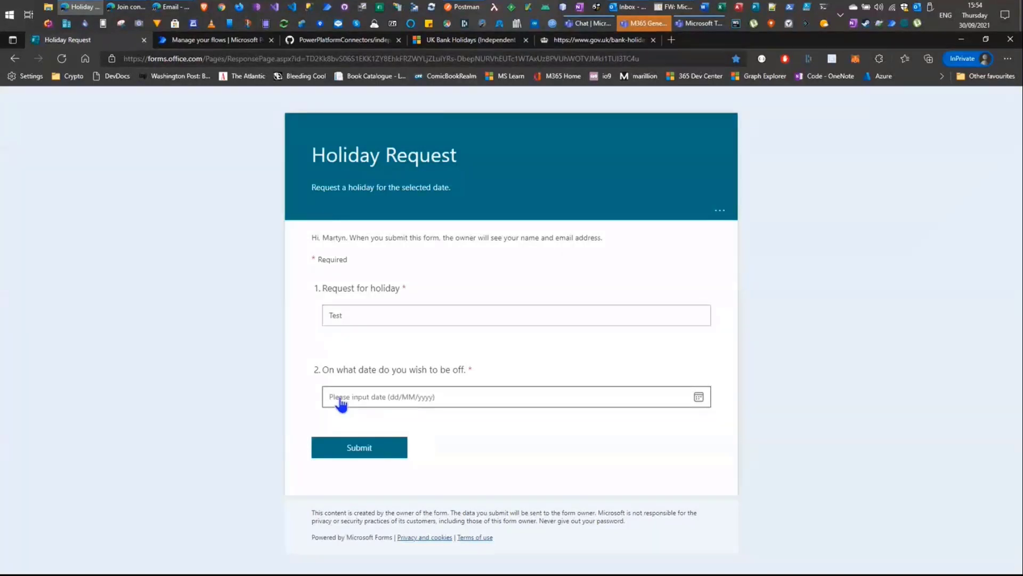
click(340, 404)
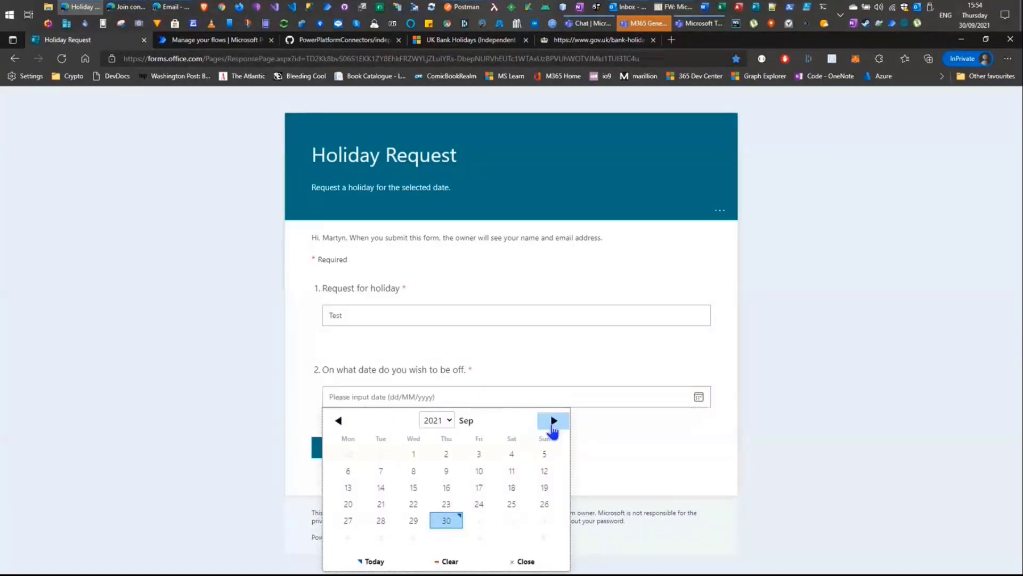
click(552, 426)
click(552, 426)
click(552, 426)
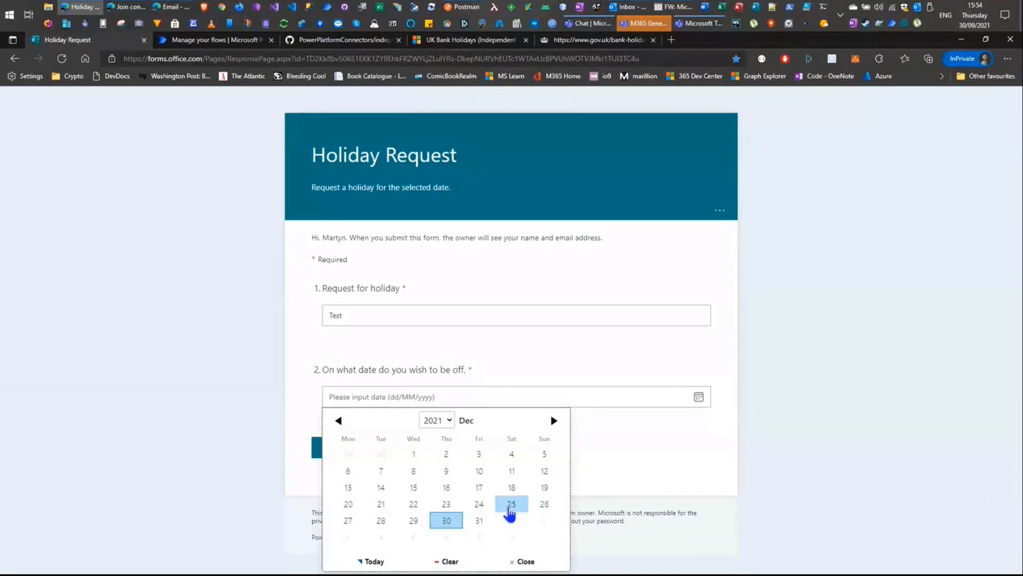
click(509, 506)
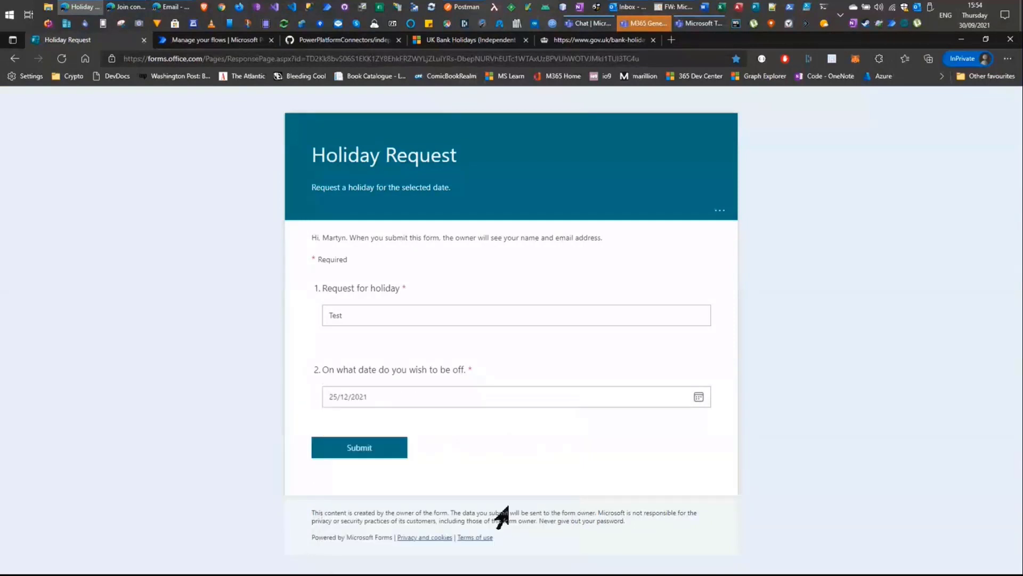
- Submit the 25 December holiday request and open the new "Holiday request on Bank Holiday or Weekend" email in Outlook
click(360, 453)
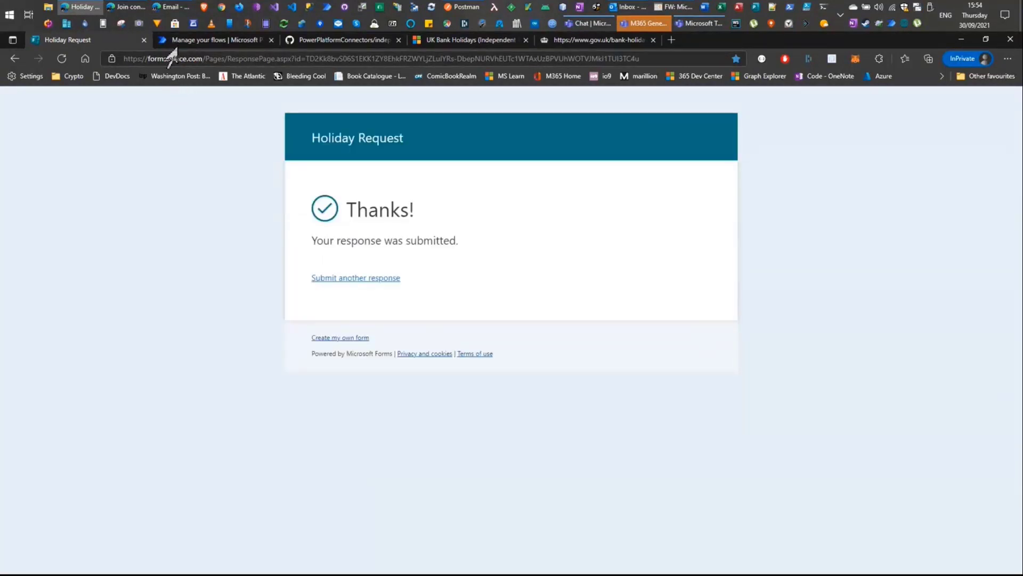
click(159, 9)
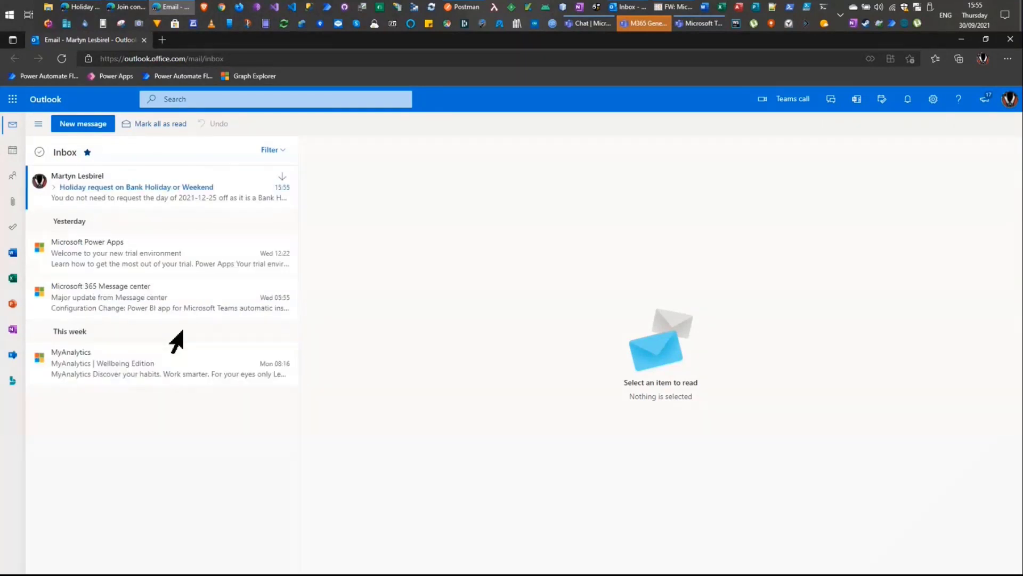
click(128, 191)
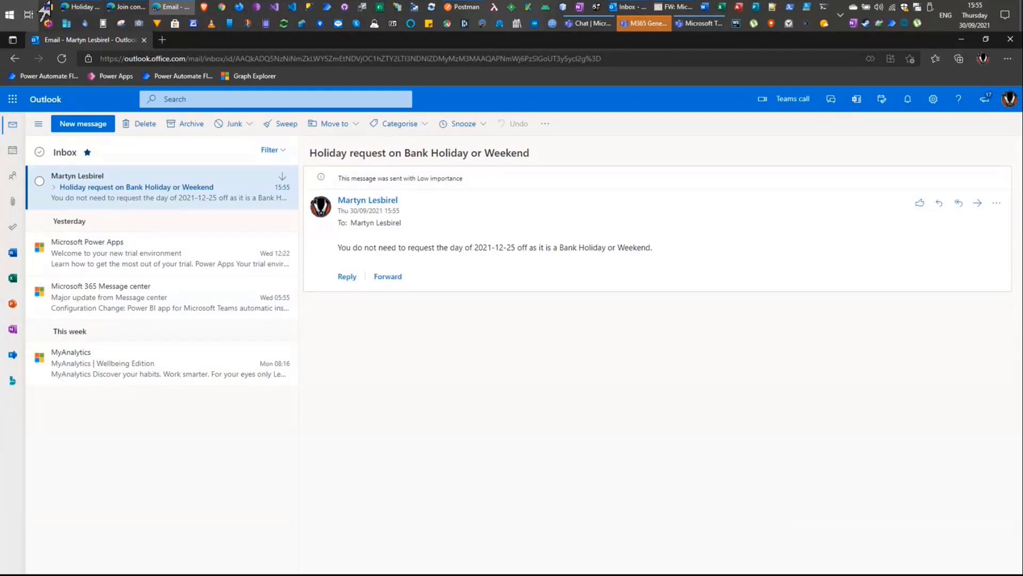
- Return to the Holiday Request form and fill in another response with "Test" and the date 27/12/2021
click(79, 7)
click(357, 278)
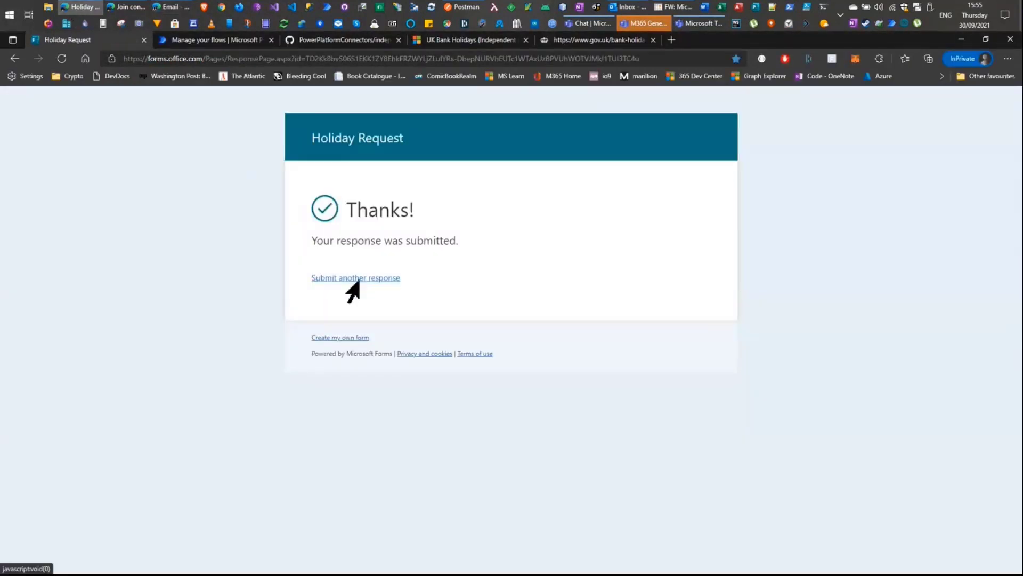
click(368, 315)
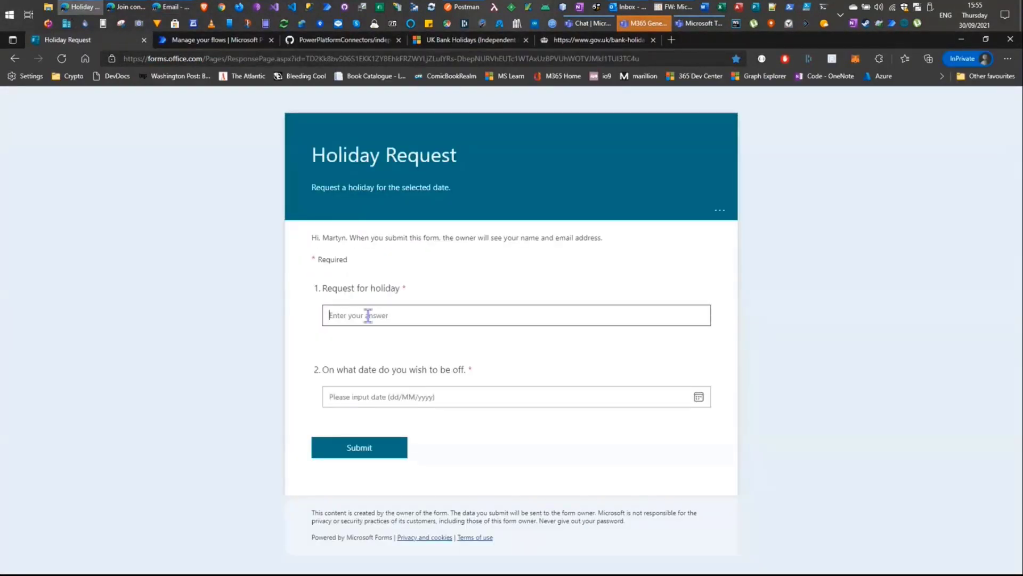
text(Test)
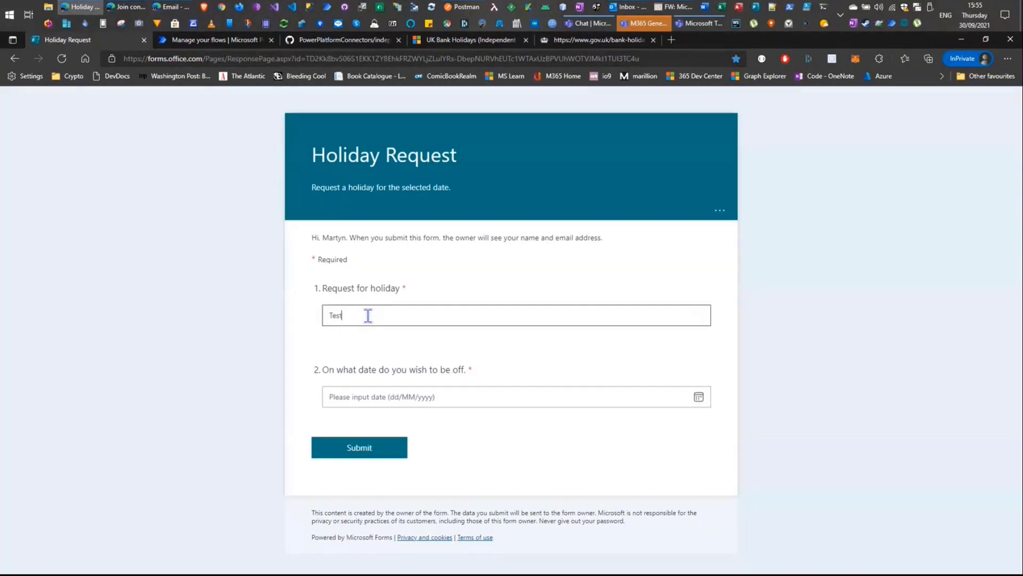
click(458, 397)
click(555, 426)
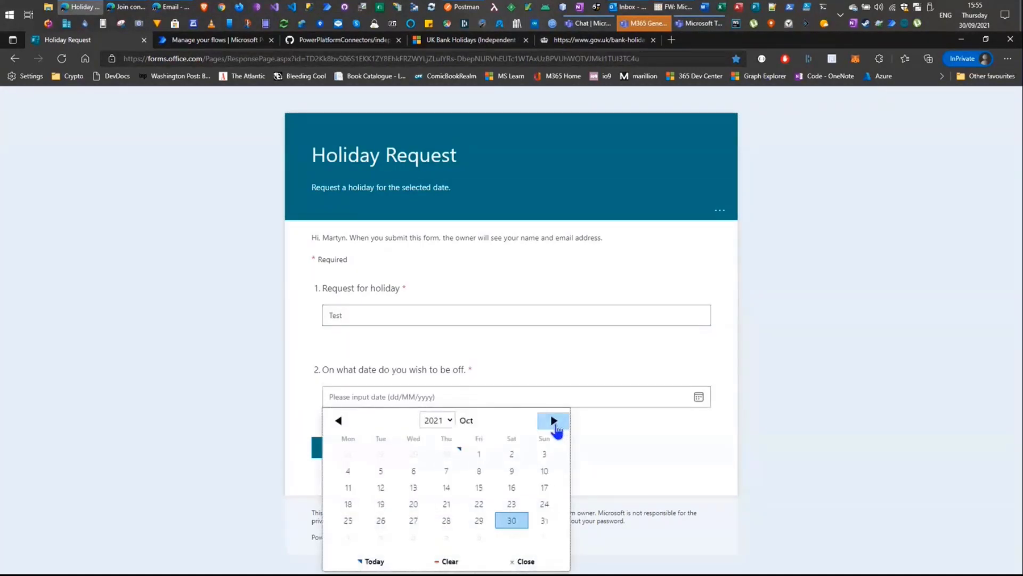
click(555, 426)
click(554, 426)
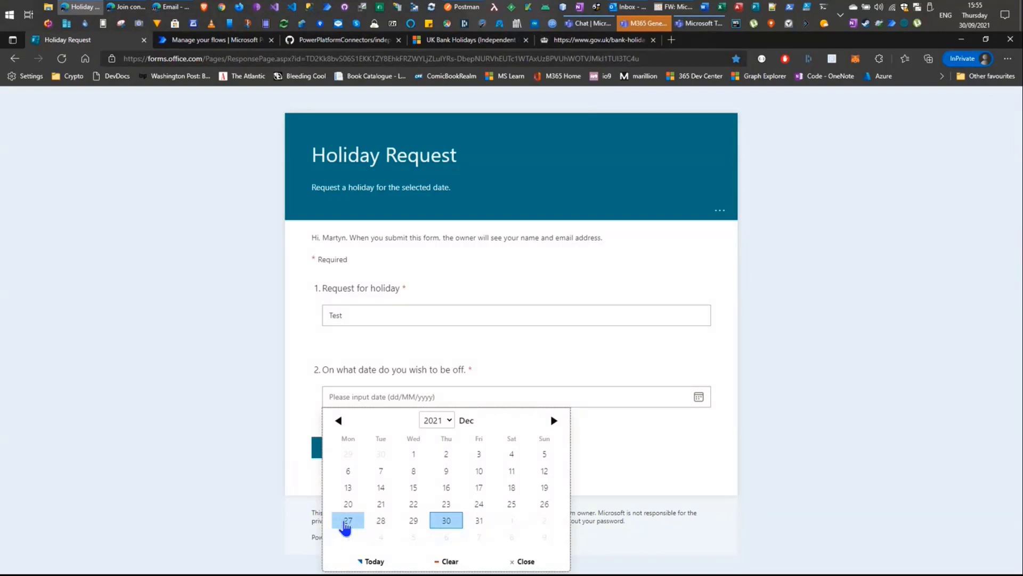
click(346, 523)
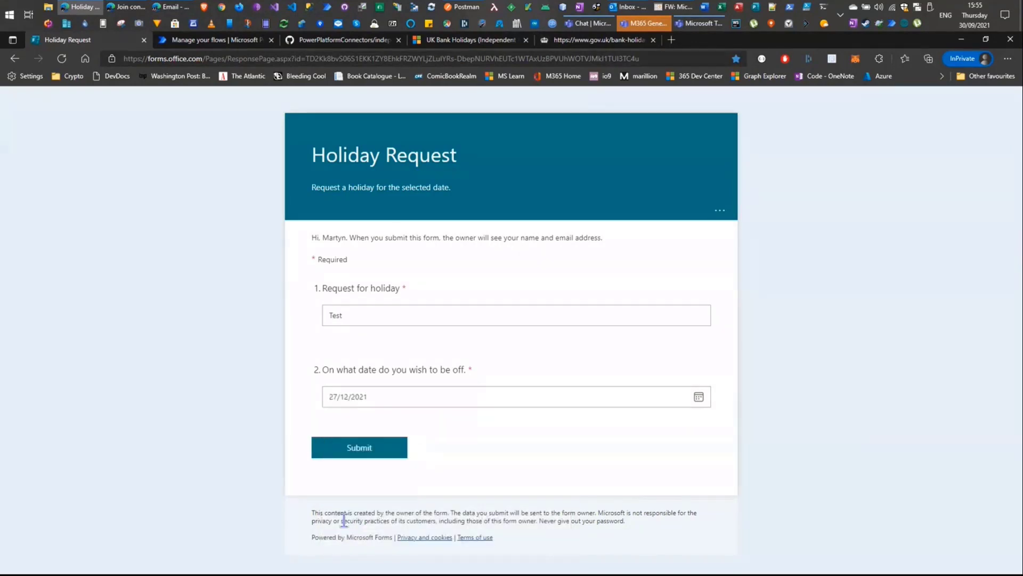
- Submit the 27 December holiday request and open the newest reply email in the Outlook inbox
click(361, 452)
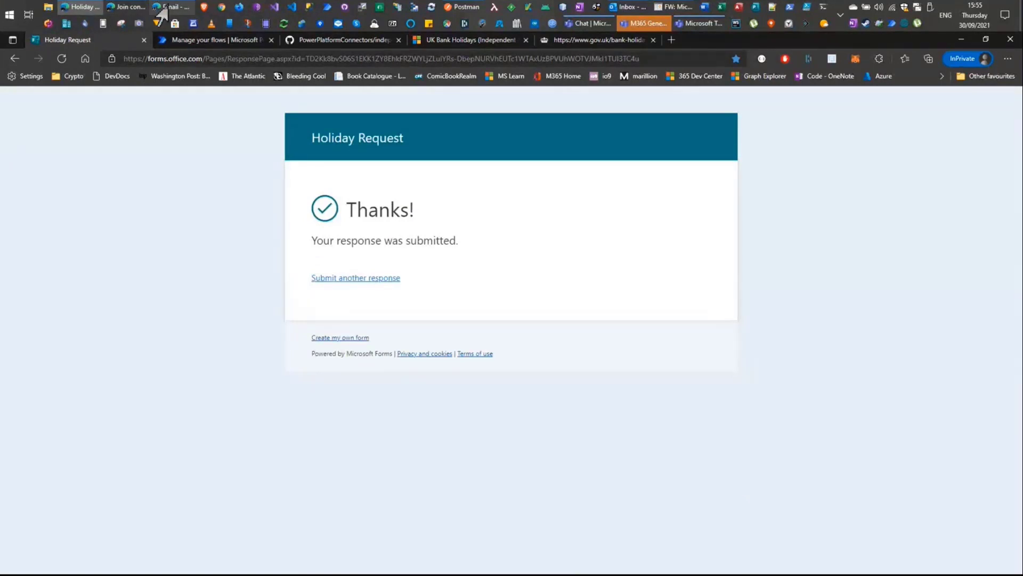
click(164, 8)
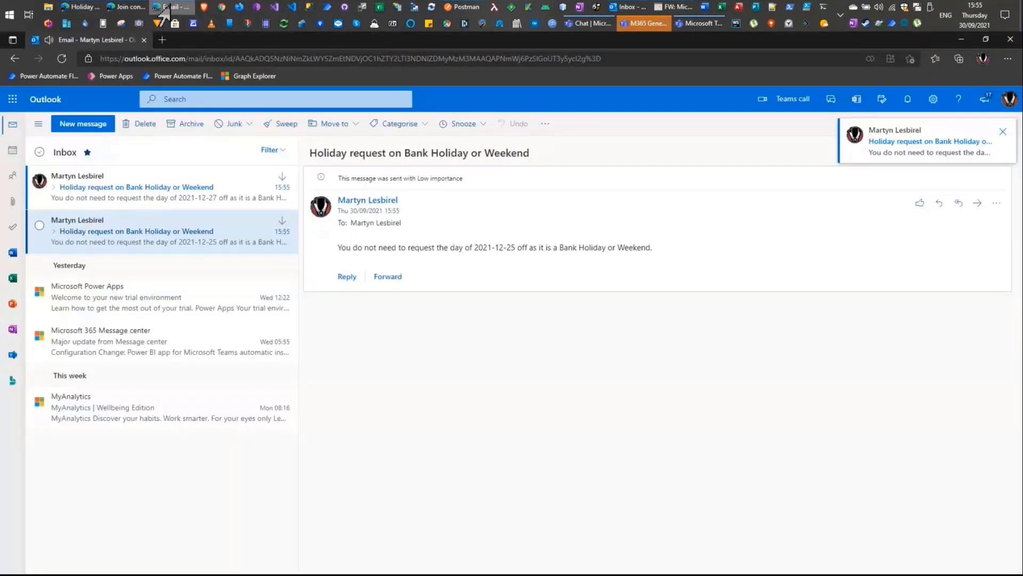
click(172, 202)
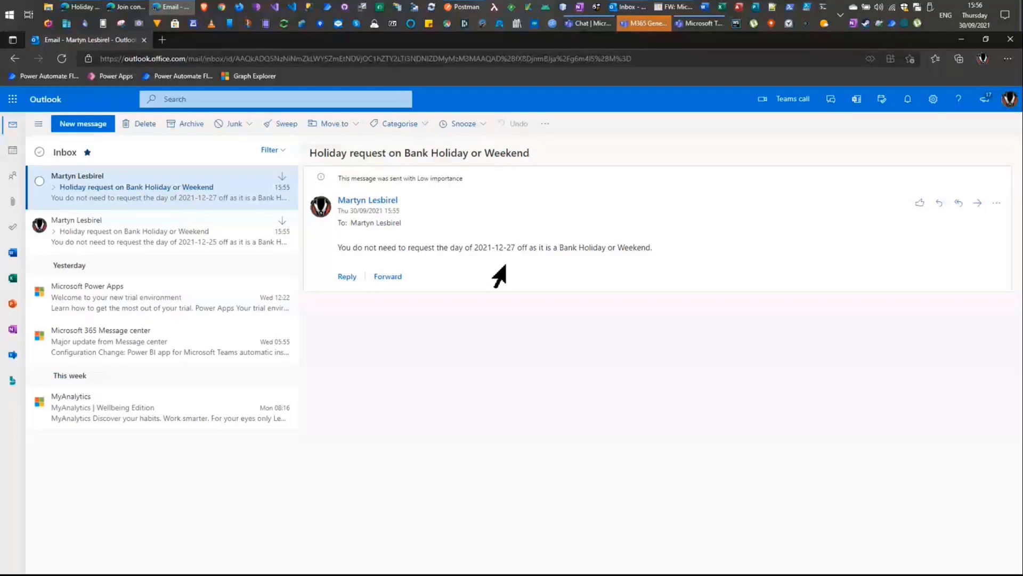
- Go back to the Holiday Request form and fill in a third response with "Test" and the date 01/10/2021
click(80, 8)
click(369, 279)
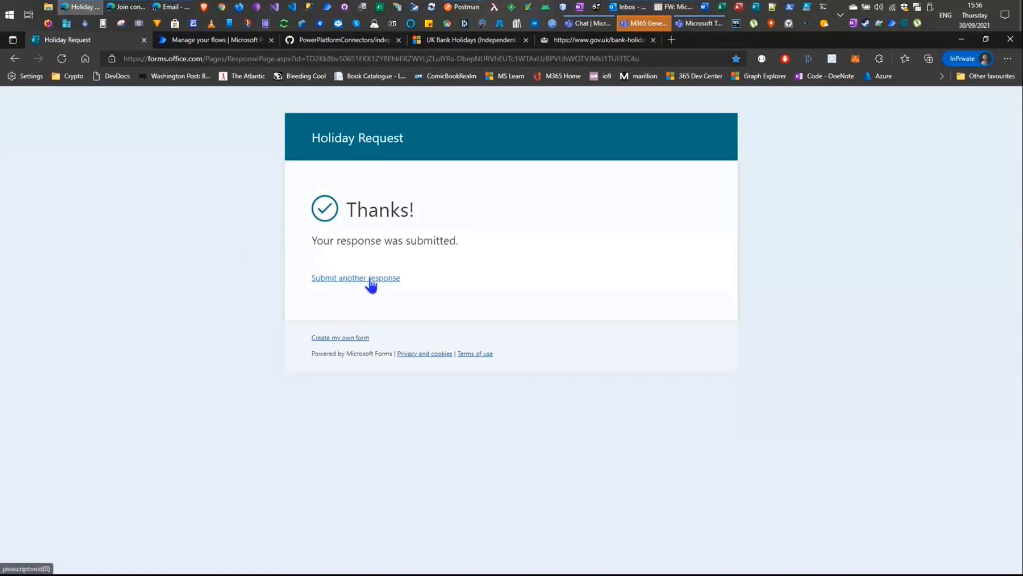
click(358, 314)
text(T)
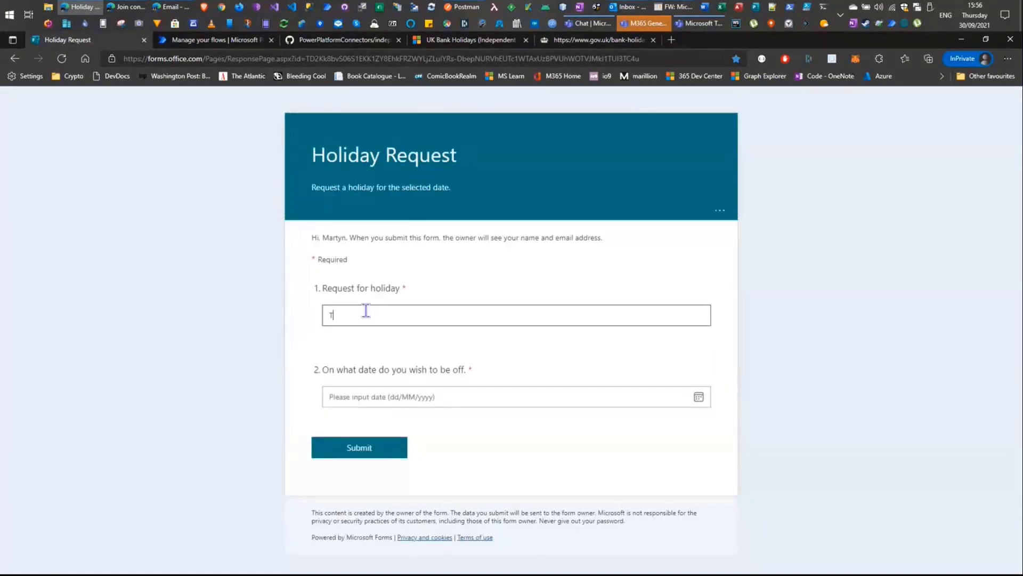
text(est)
click(356, 396)
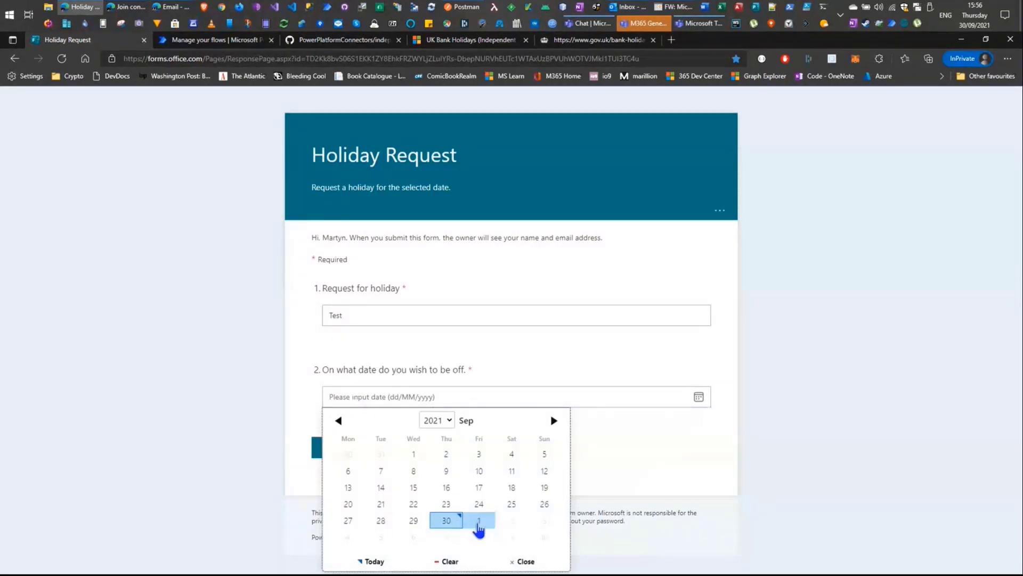
click(478, 521)
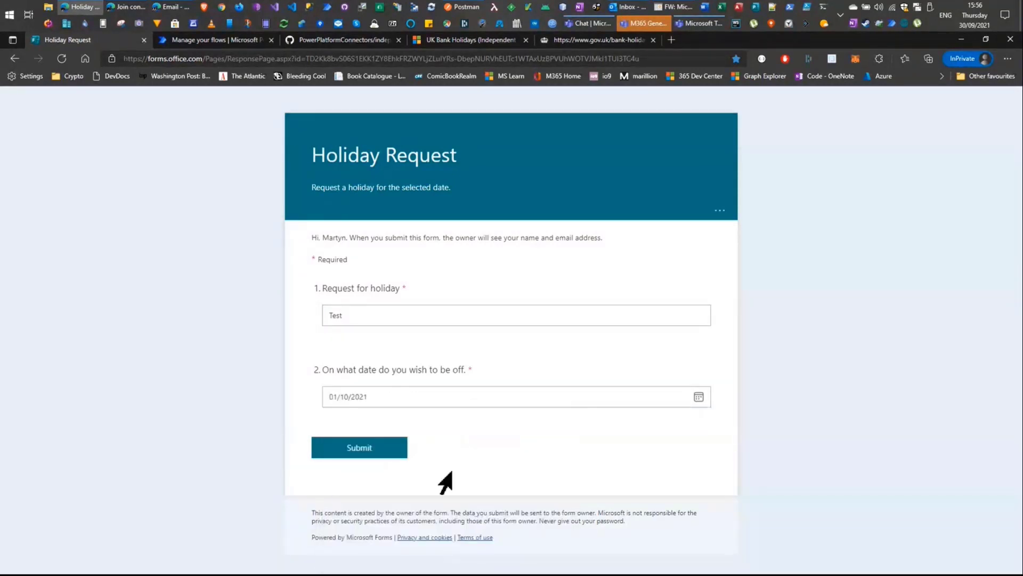
- Submit the 1 October holiday request and open the "Holiday approved" email in Outlook
click(352, 452)
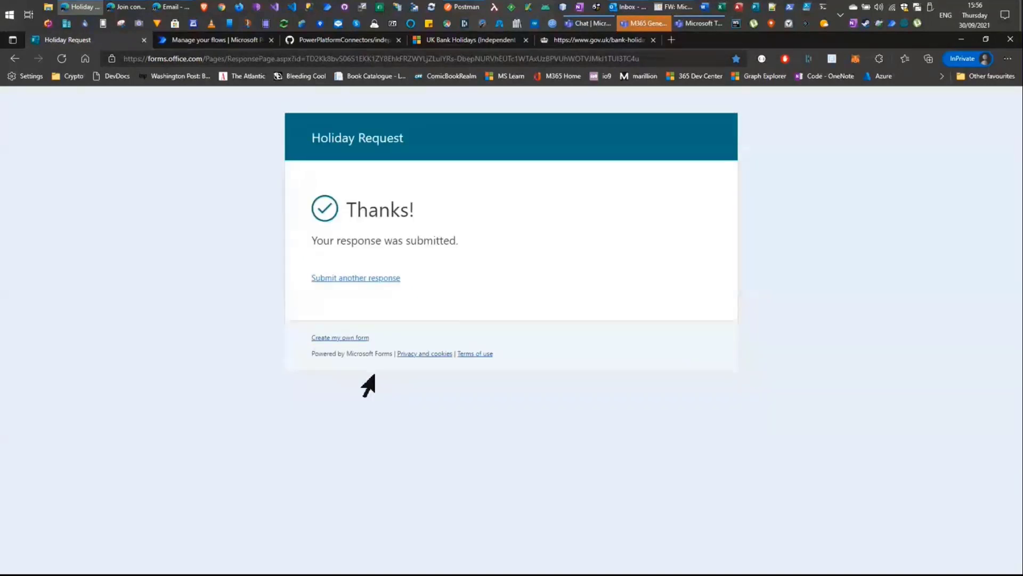
click(176, 7)
click(160, 205)
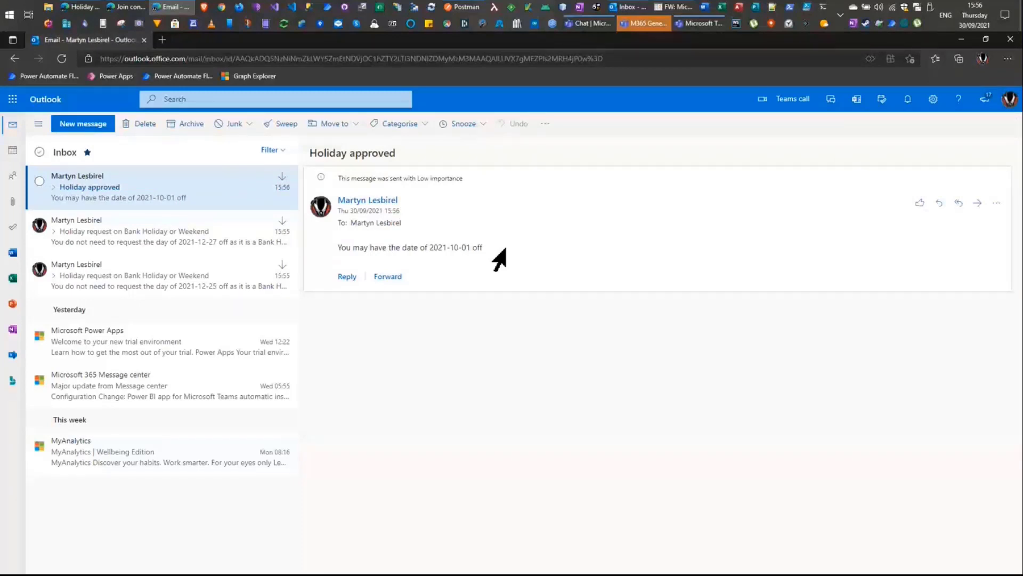
- Switch to Power Automate and open the details of the "Send an email to responder when response submitted in Microsoft Forms" flow
click(70, 10)
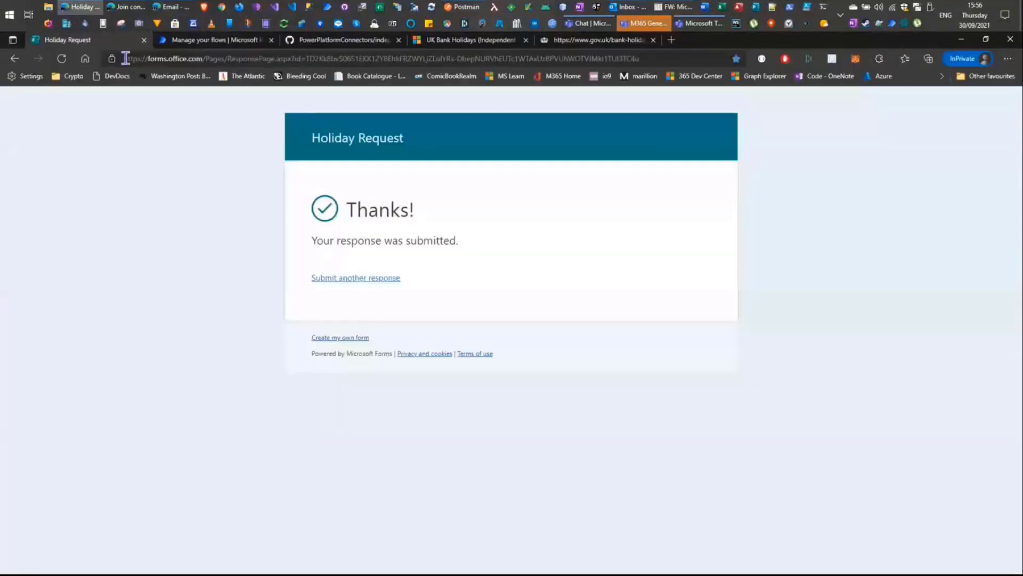
click(208, 40)
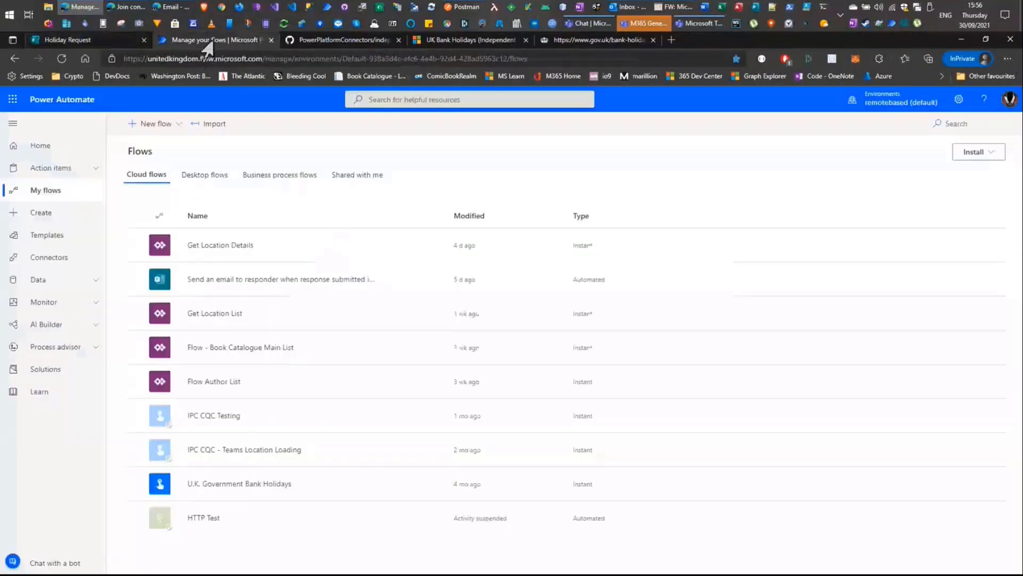
click(273, 287)
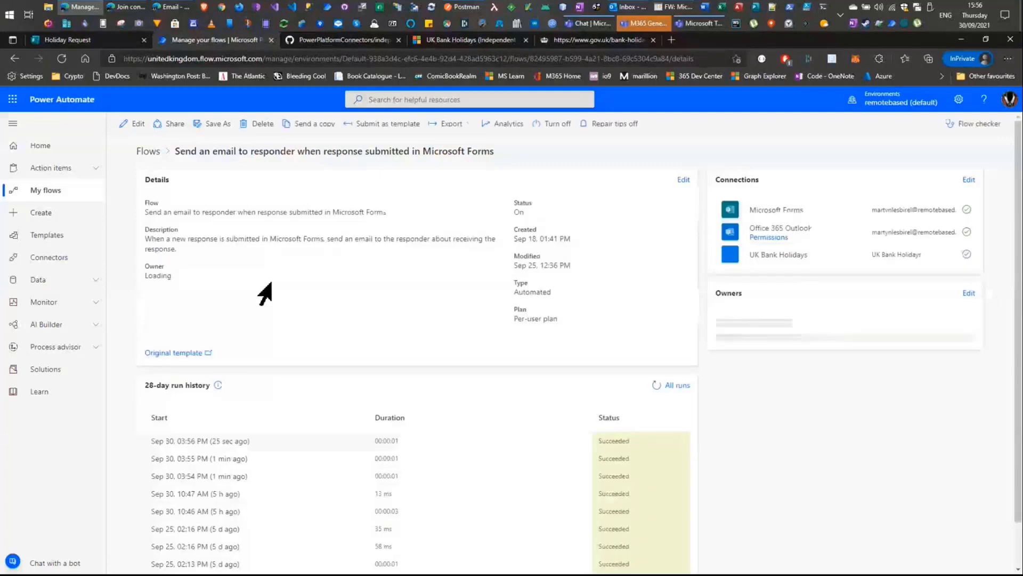
- Open the flow for editing and expand the "Get response details" and "Fetch All holidays for all kingdoms" actions
click(135, 123)
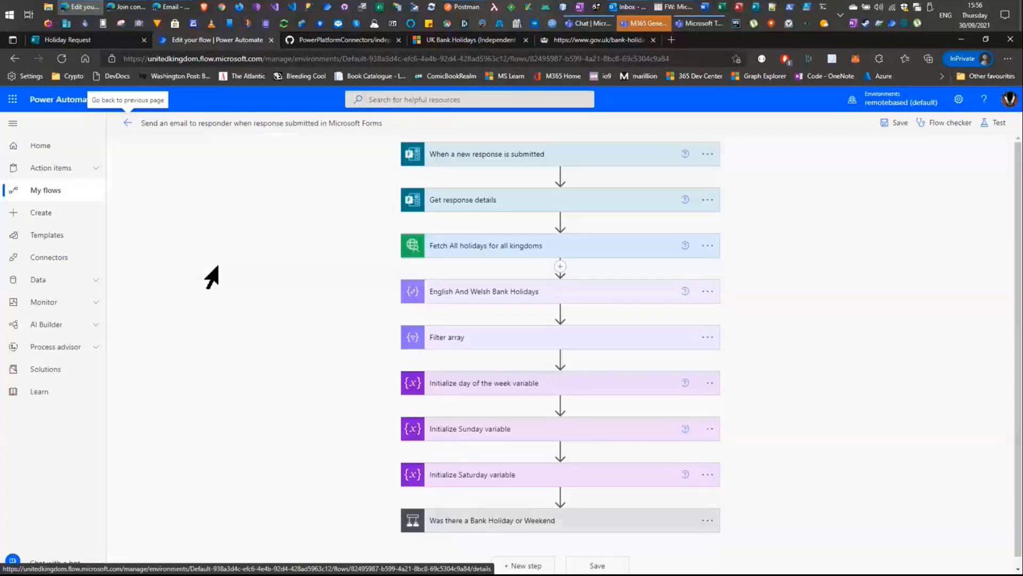
click(510, 207)
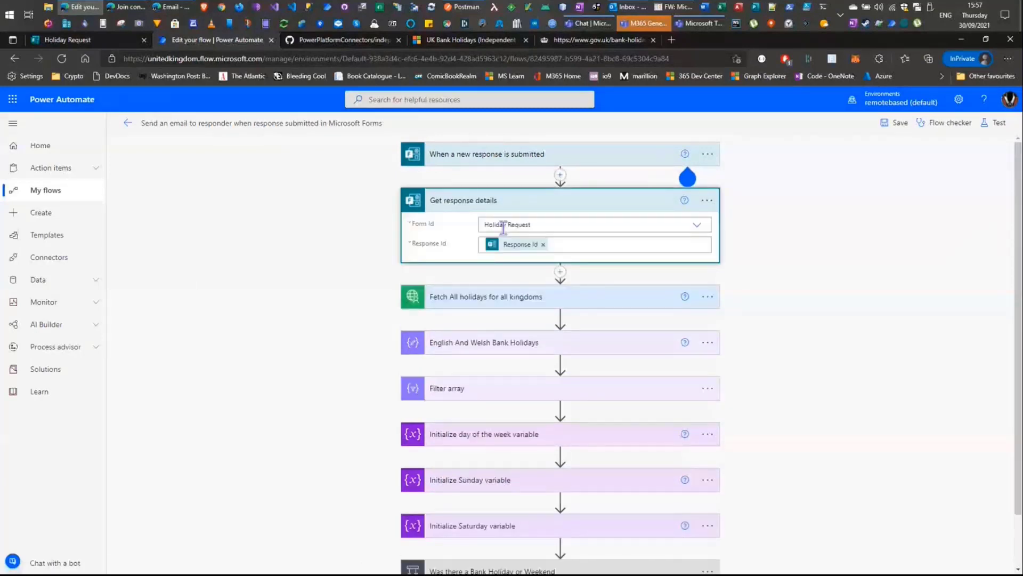
click(522, 303)
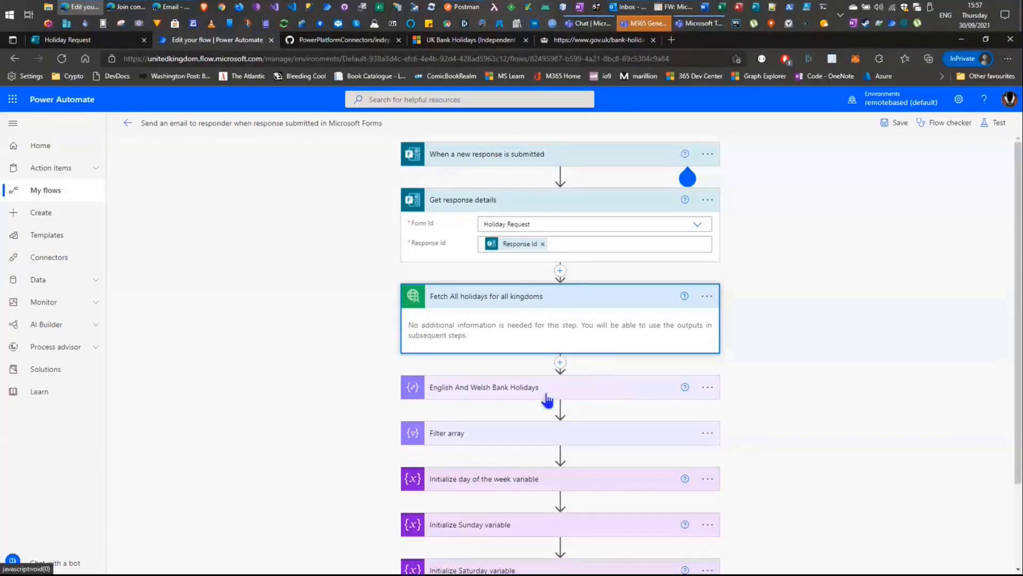
- Inspect the content and schema of "English And Welsh Bank Holidays" and the condition of "Filter array", collapsing each action after viewing
click(515, 394)
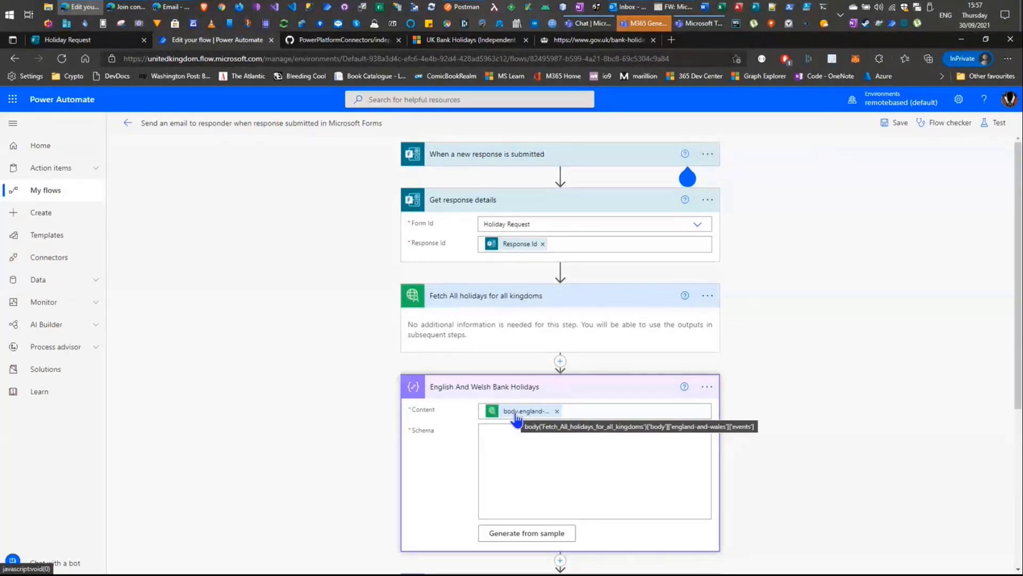
key(ctrl+v)
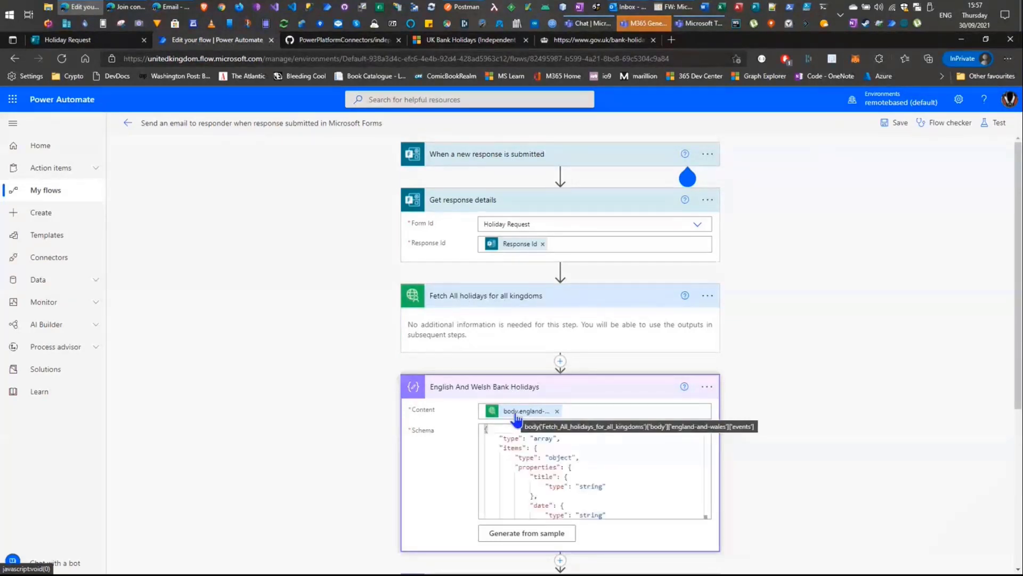
click(483, 387)
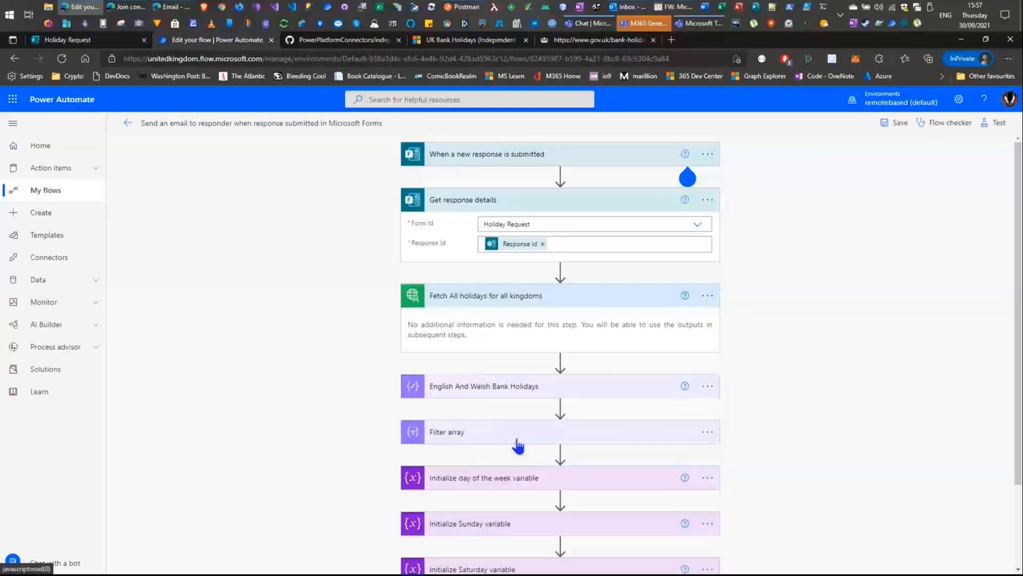
click(524, 432)
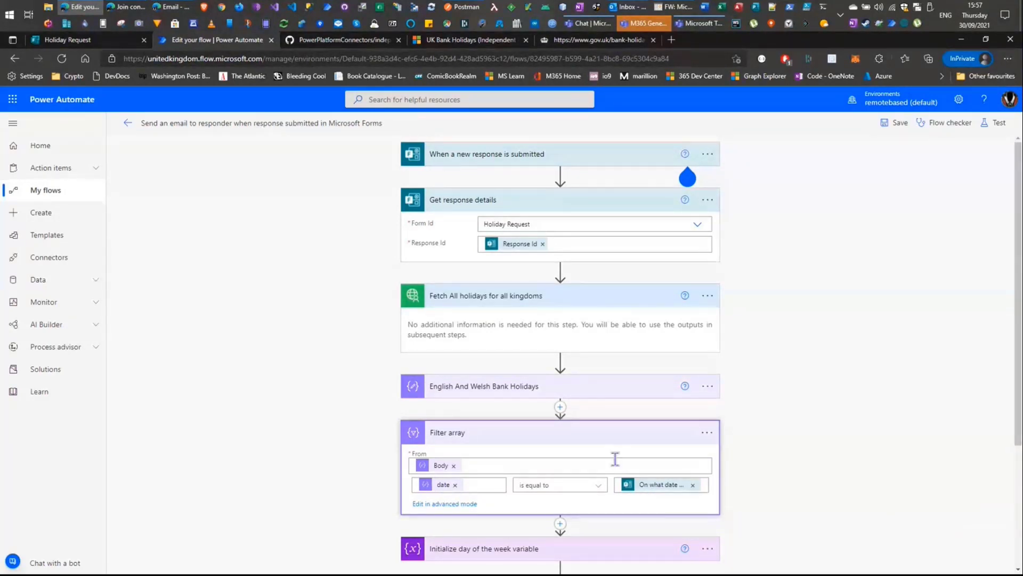
click(498, 438)
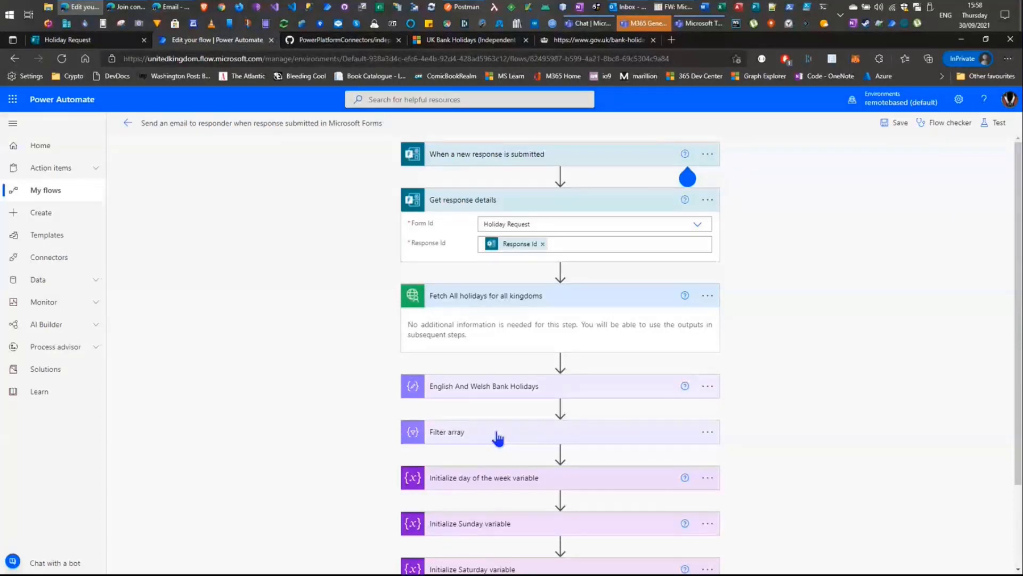
- Expand the three variable initializations for day of the week, Sunday and Saturday to examine their names, types and values
scroll(498, 438, down, 2)
scroll(491, 446, down, 1)
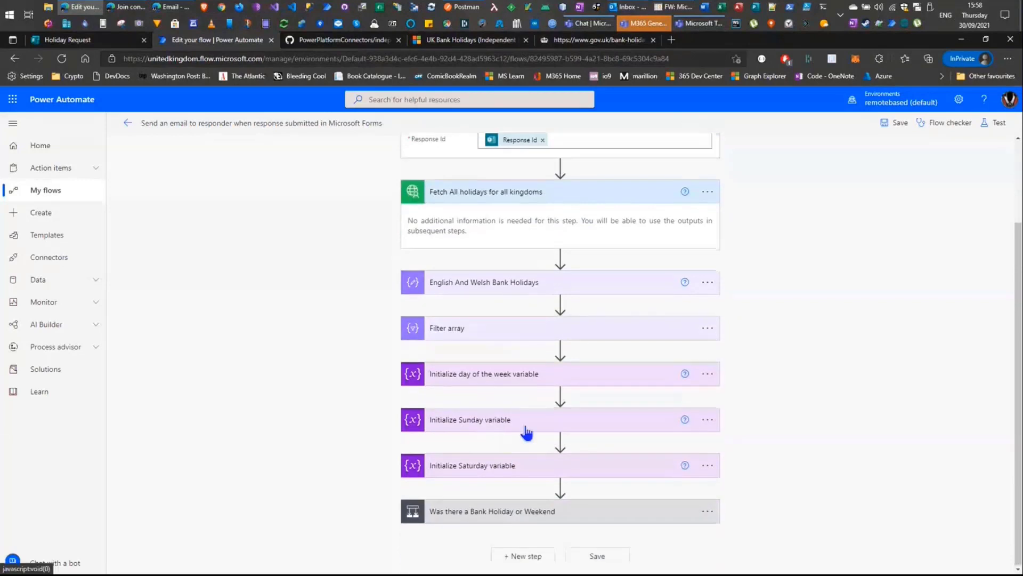
click(515, 379)
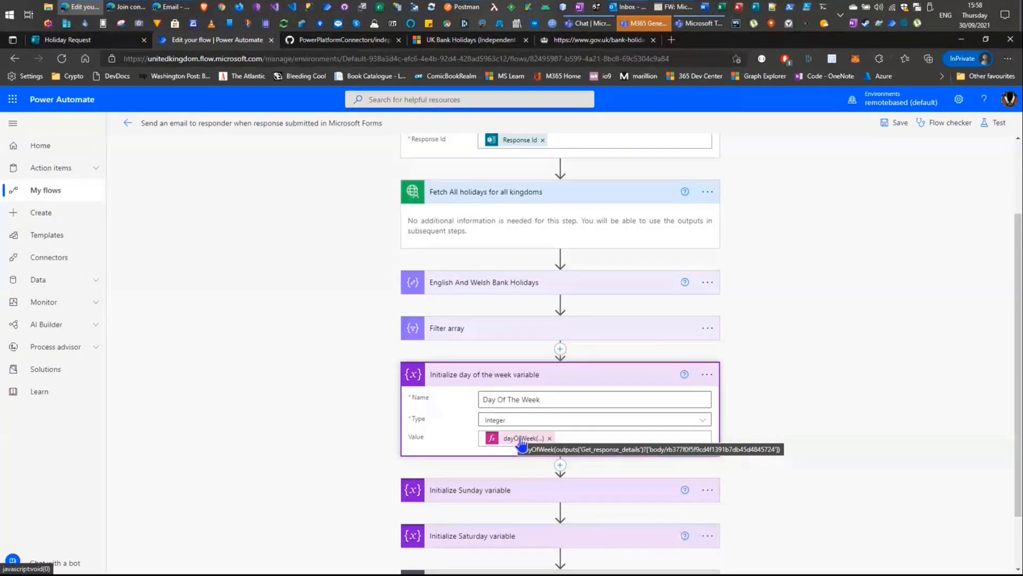
click(515, 496)
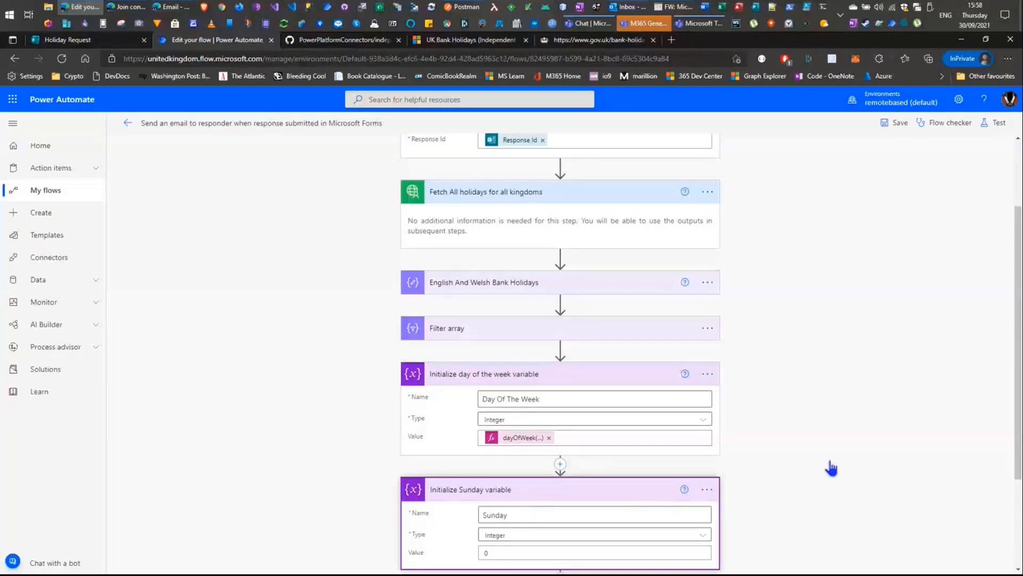
scroll(832, 468, down, 3)
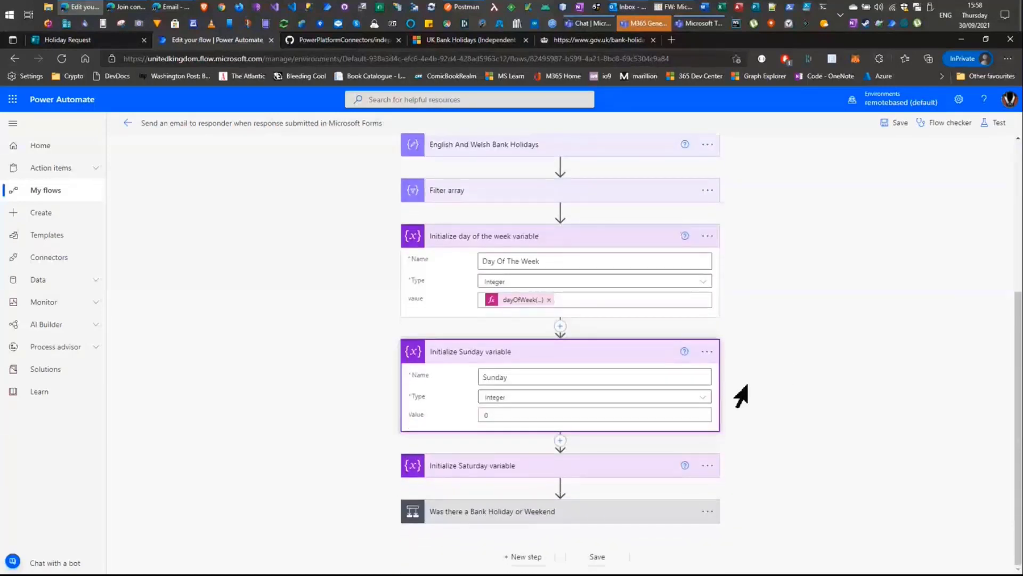
click(612, 461)
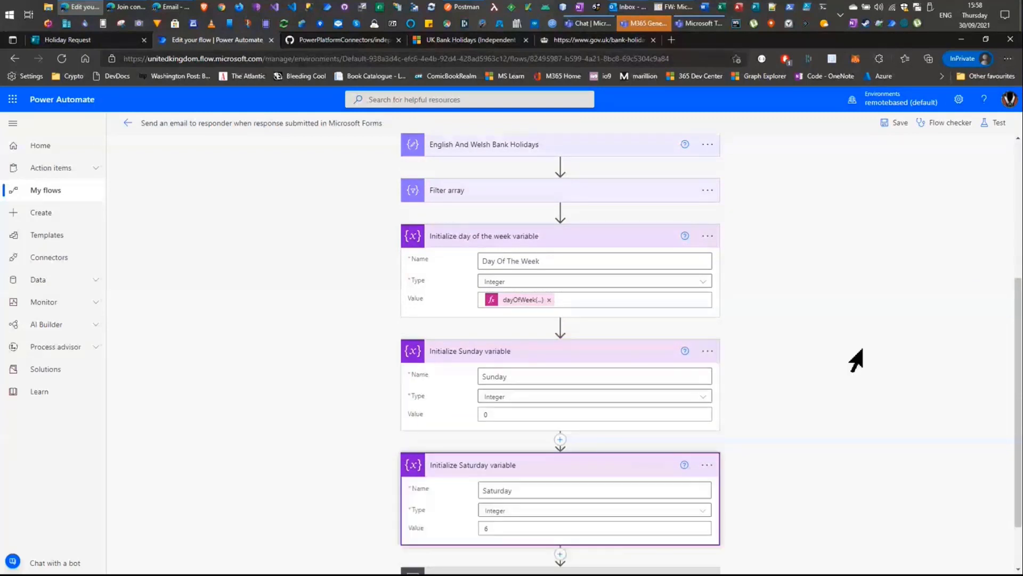
- Expand the "Was there a Bank Holiday or Weekend" condition and examine its Or rules
scroll(855, 360, down, 2)
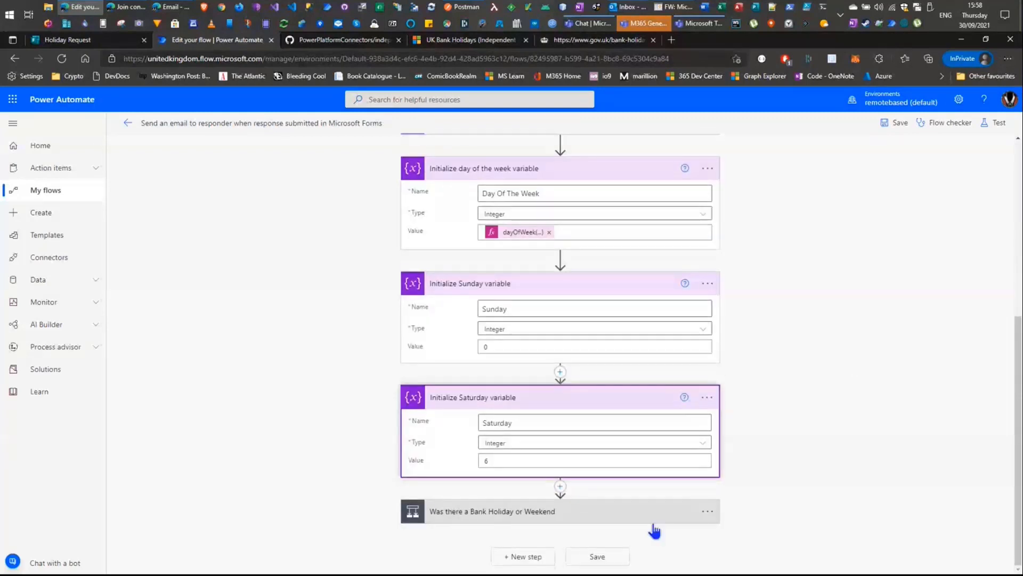
click(489, 515)
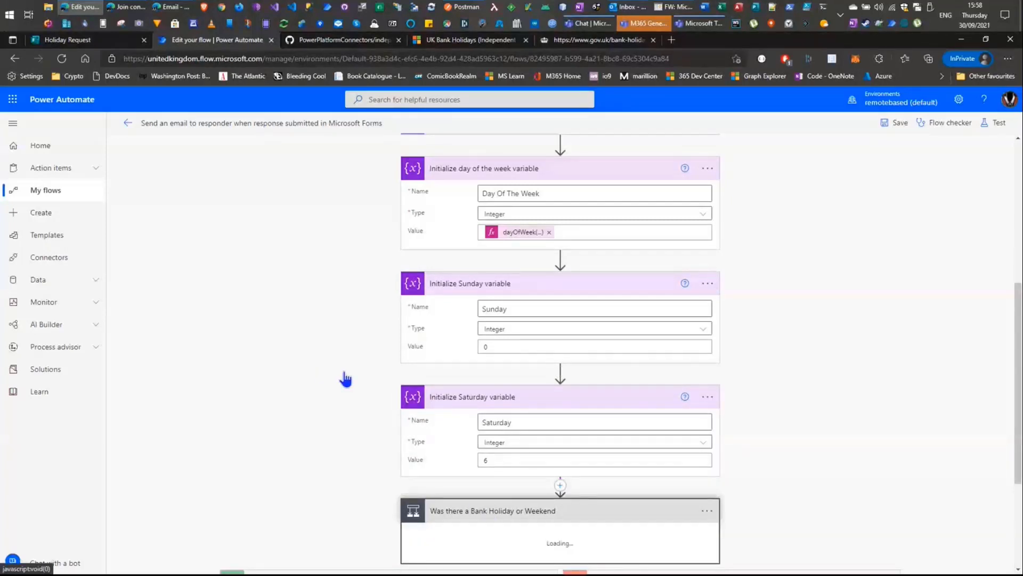
scroll(345, 378, down, 2)
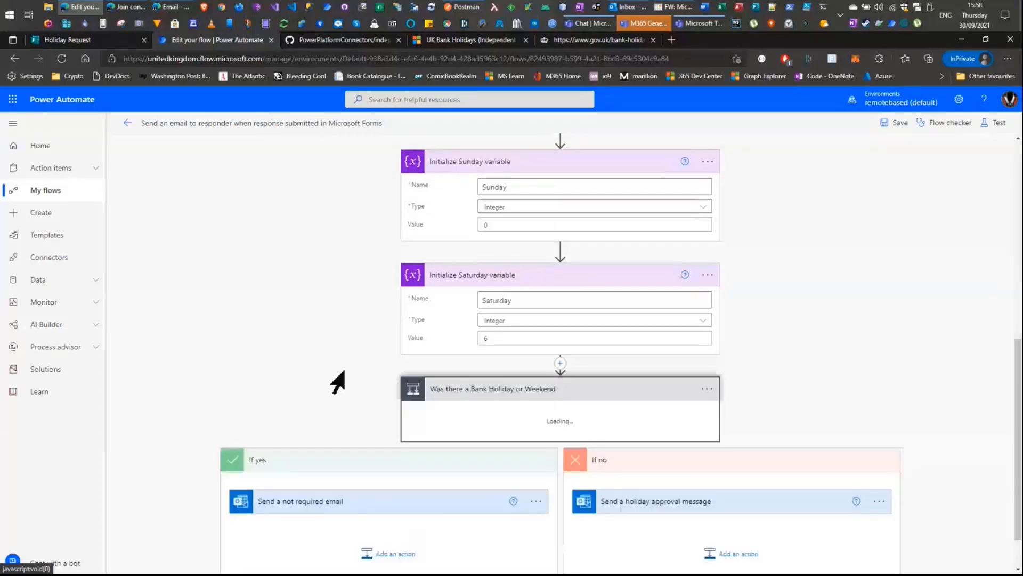
scroll(544, 386, down, 1)
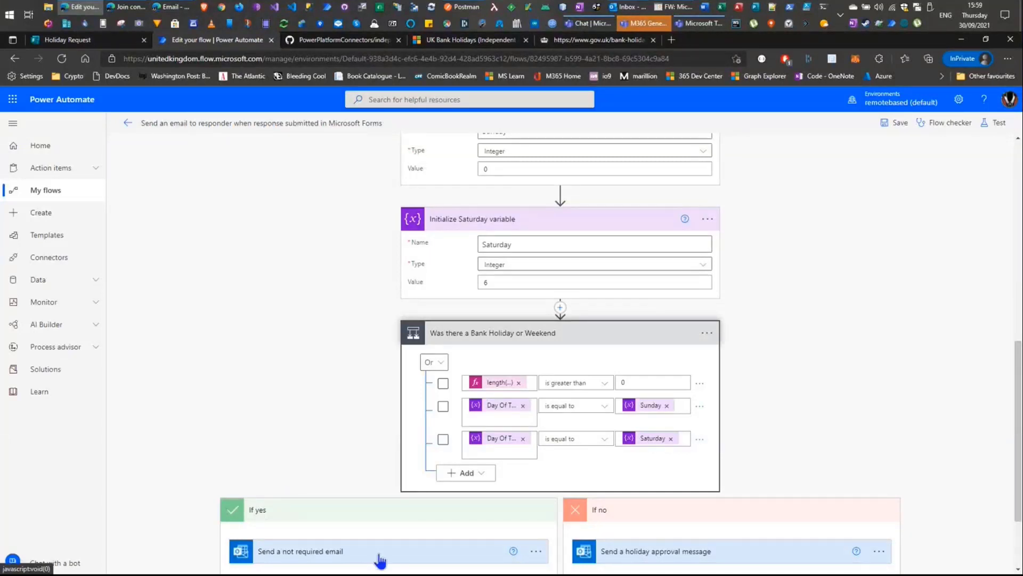
- Expand the "Send a not required email" and "Send a holiday approval message" actions in the condition's two branches
scroll(380, 560, down, 2)
click(384, 452)
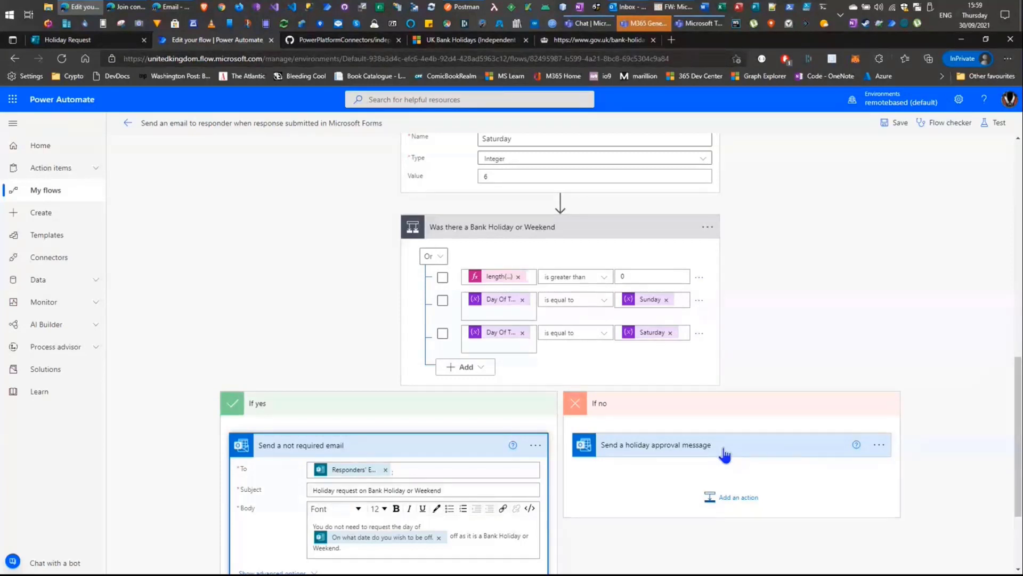
click(725, 454)
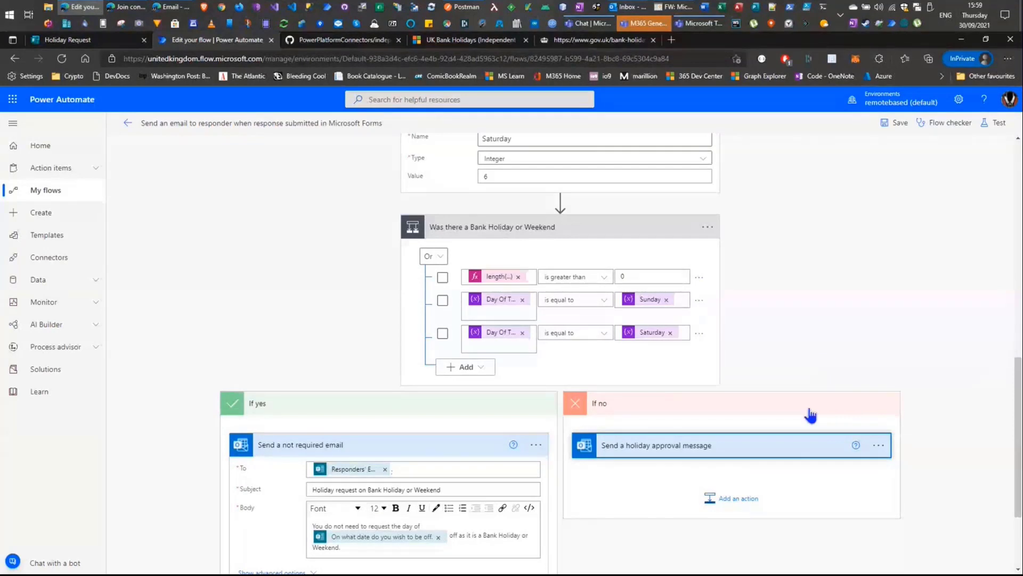
click(729, 447)
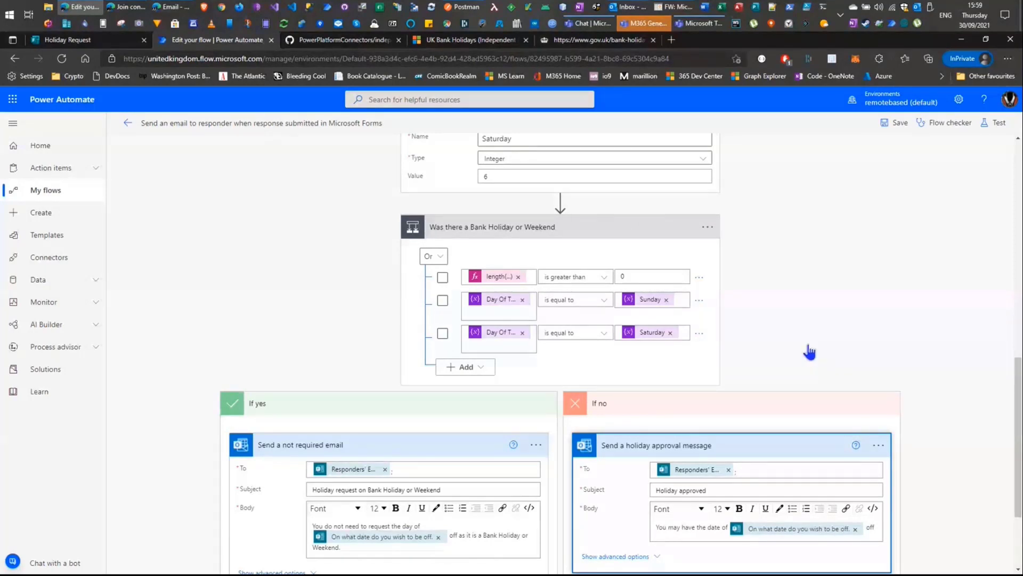
scroll(809, 352, up, 15)
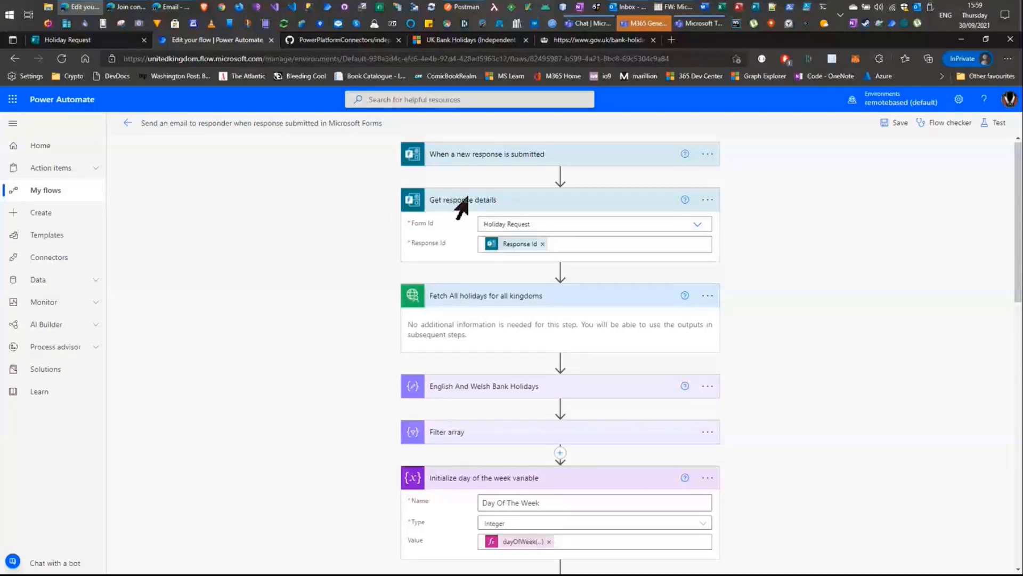
scroll(451, 382, down, 6)
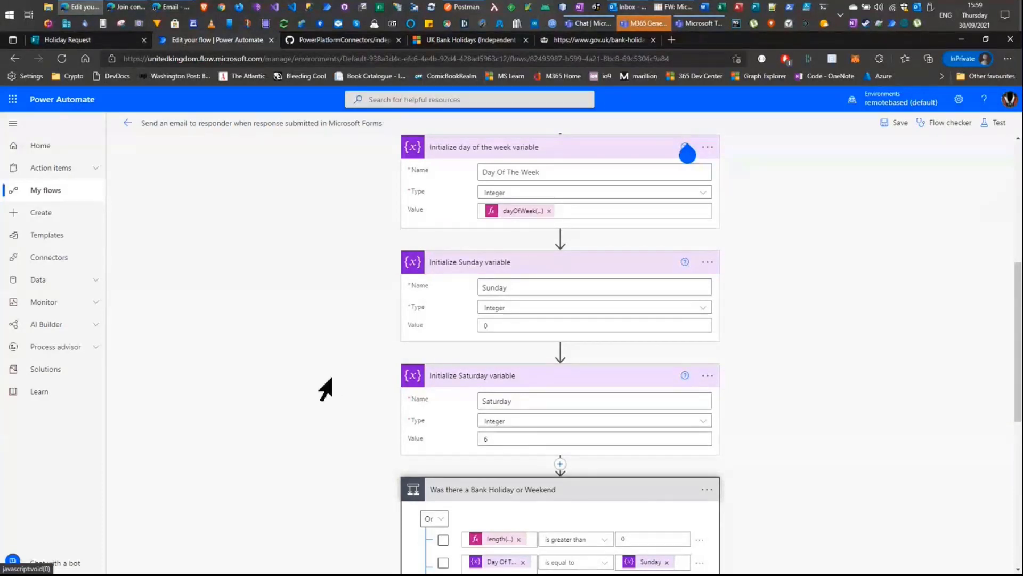
scroll(325, 389, up, 1)
scroll(326, 389, up, 5)
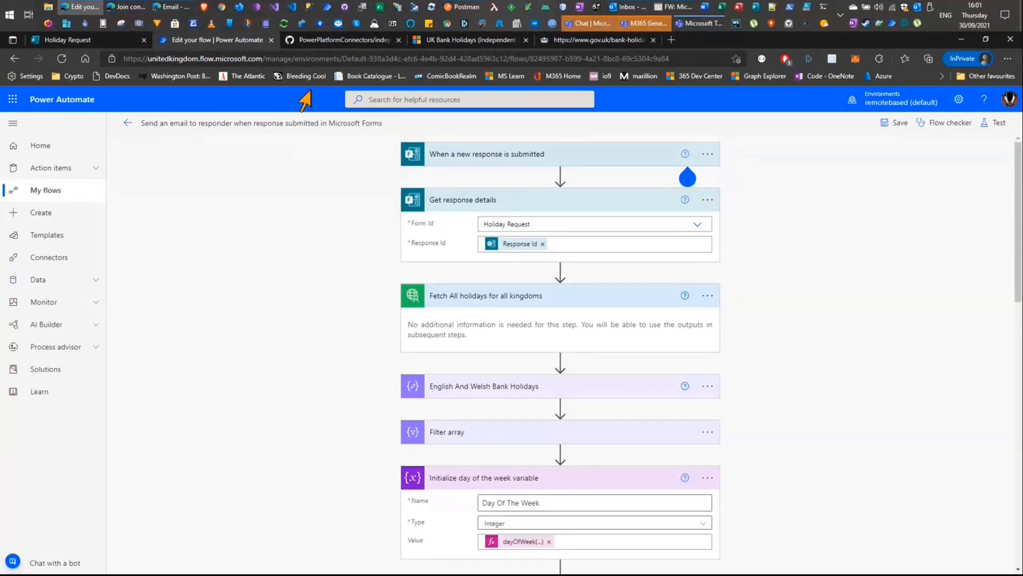
- Switch to the PowerPlatformConnectors repository on GitHub and view the file list of the U.K. Government Bank Holidays connector folder
click(337, 40)
scroll(498, 313, up, 15)
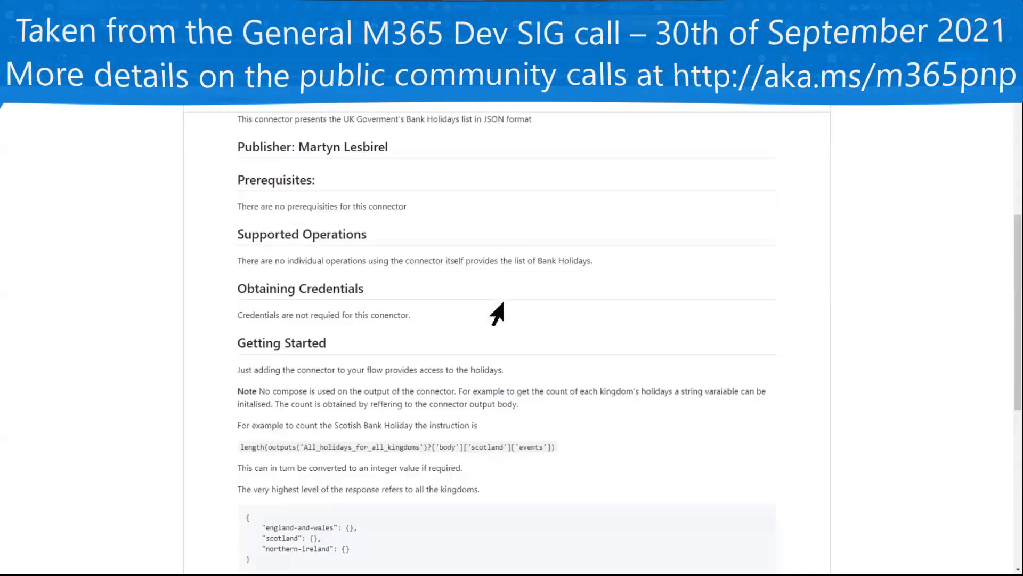
mouse_move(505, 309)
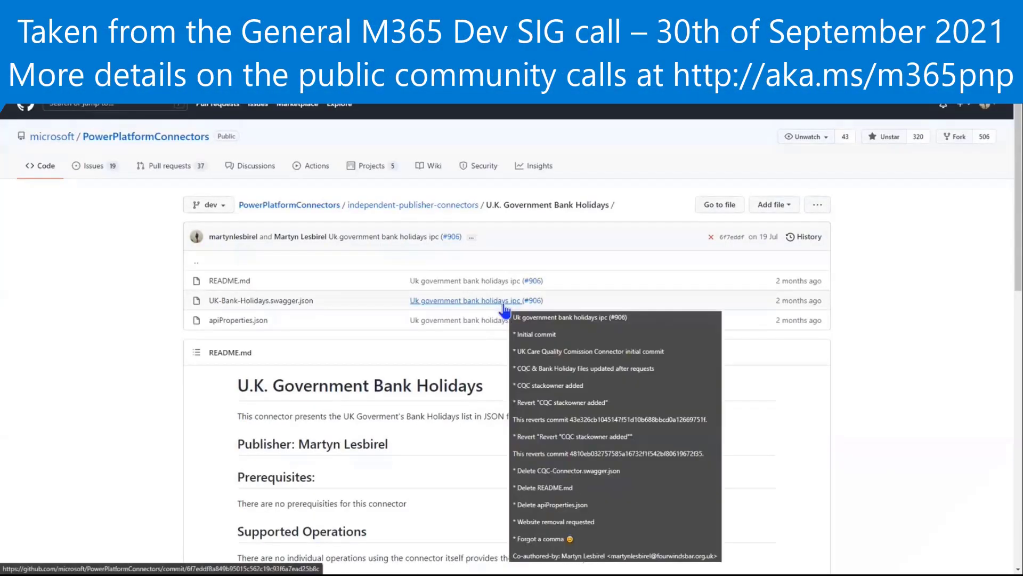